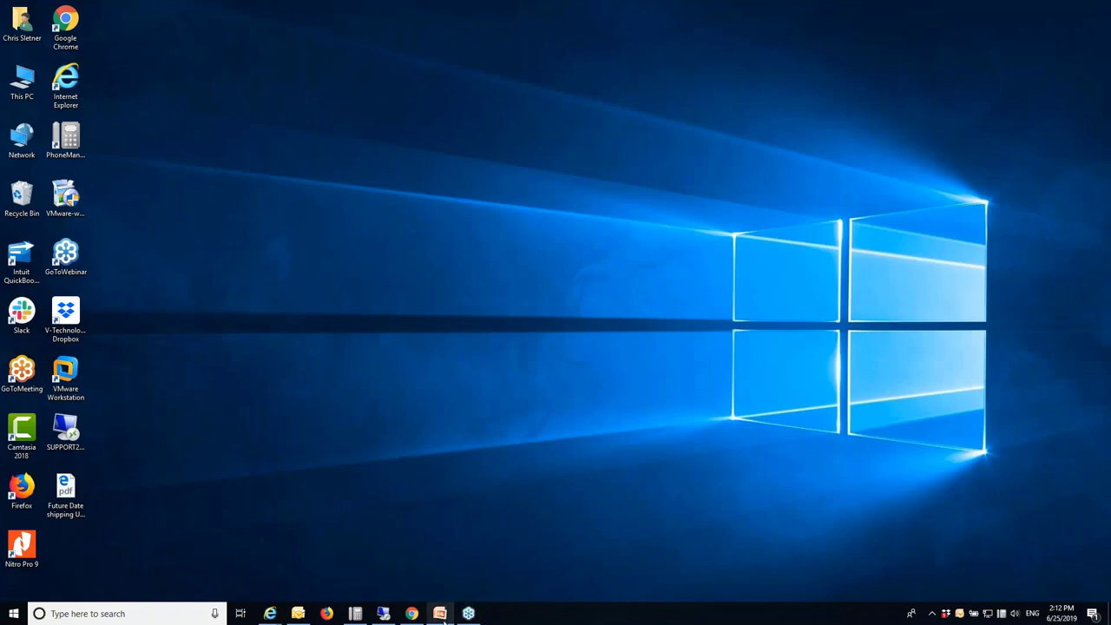
# - Switch to the remote desktop session running StarShip and expand its window to full screen
pyautogui.click(384, 614)
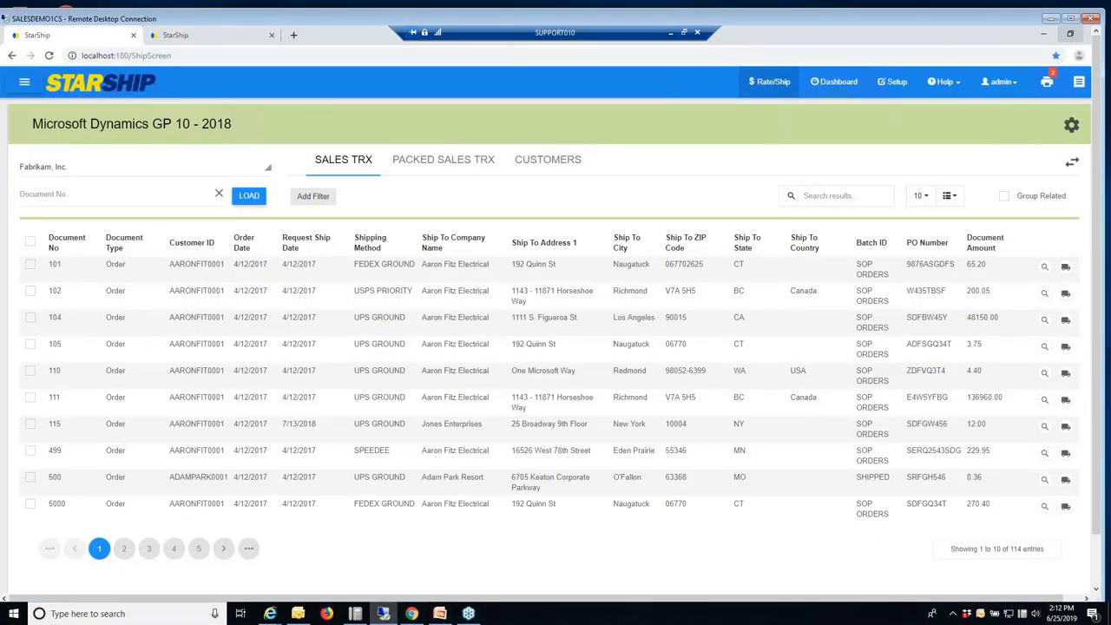
pyautogui.click(1070, 19)
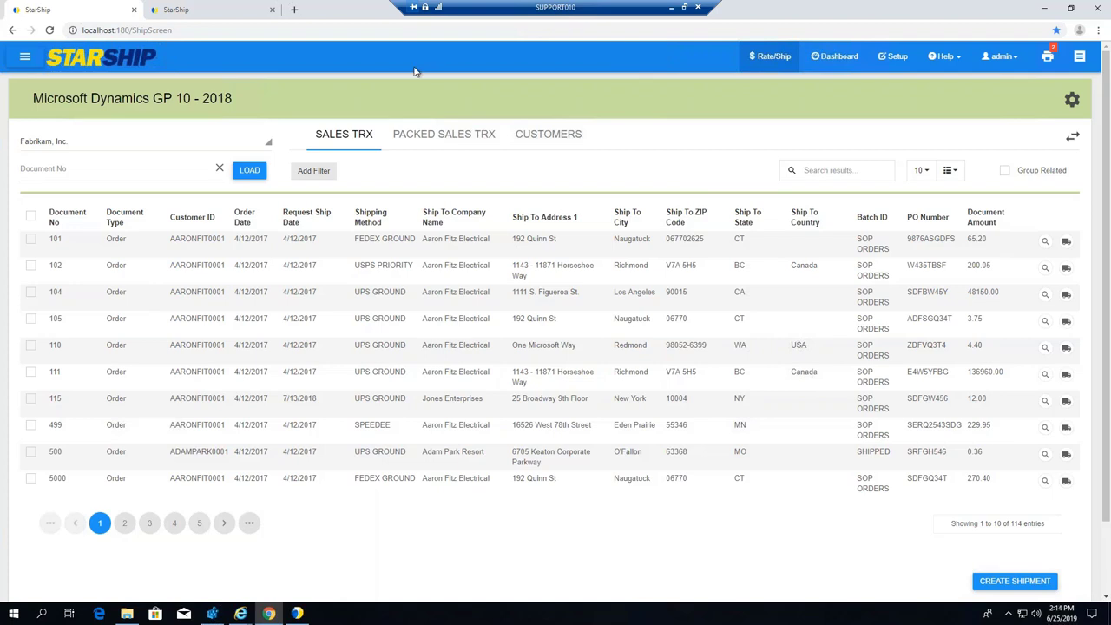
# - Look at the document number suggestions and the Batch ID filter options for the sales transactions without applying a filter
pyautogui.click(110, 169)
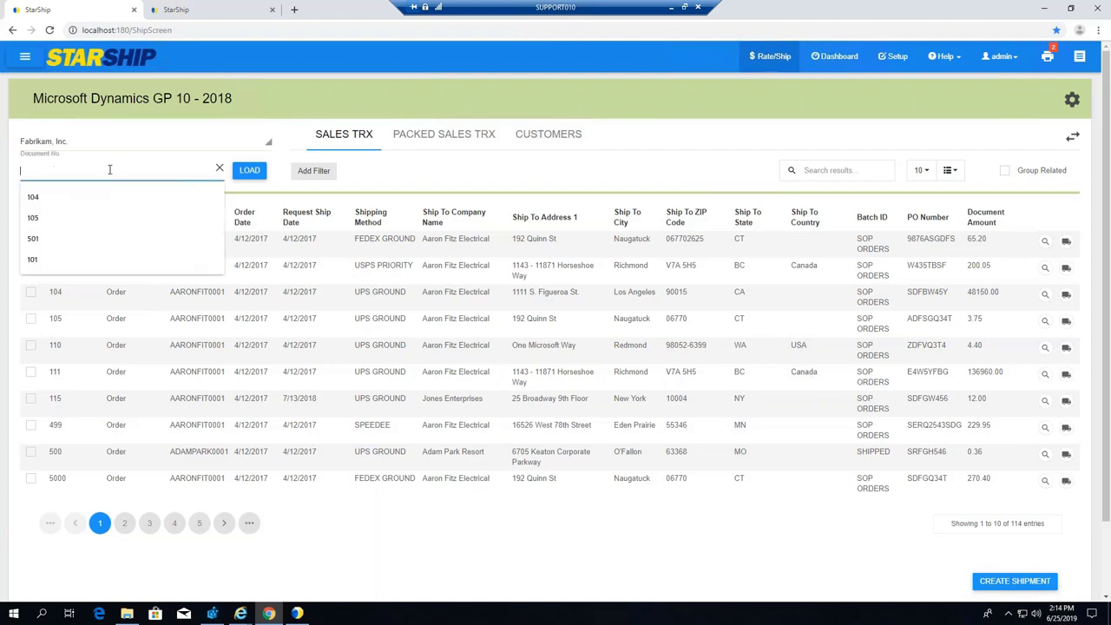
pyautogui.click(326, 105)
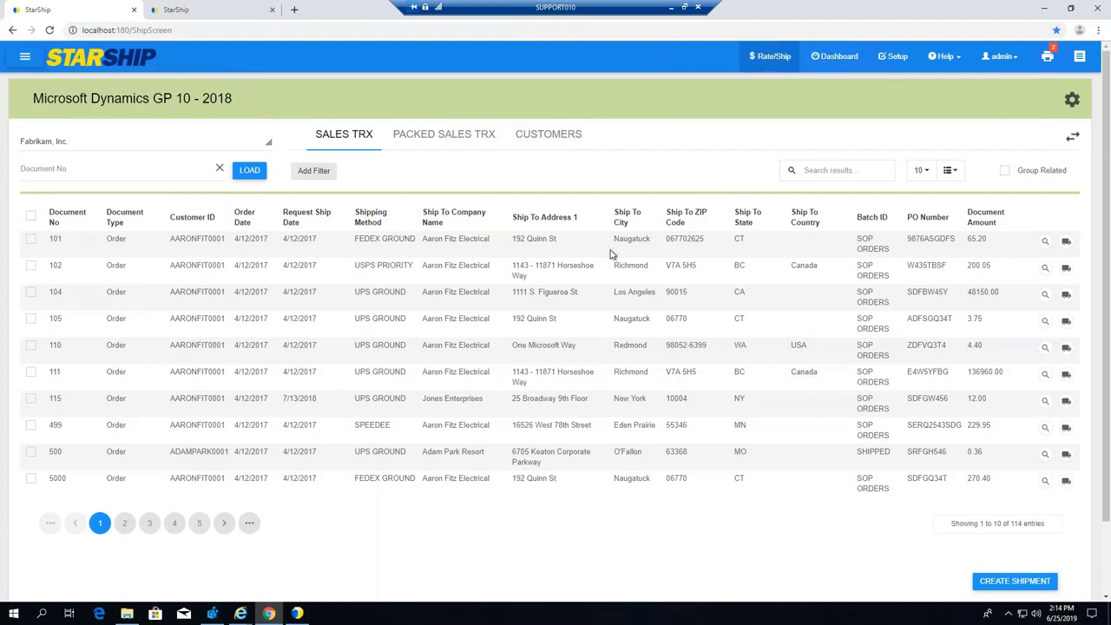
pyautogui.click(316, 172)
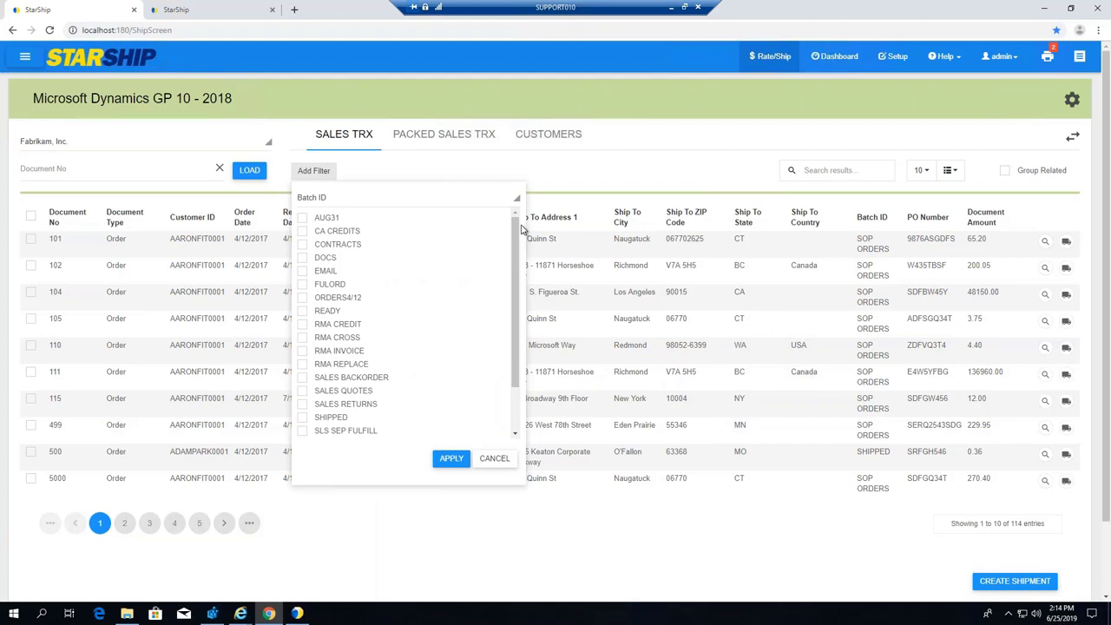
pyautogui.click(494, 462)
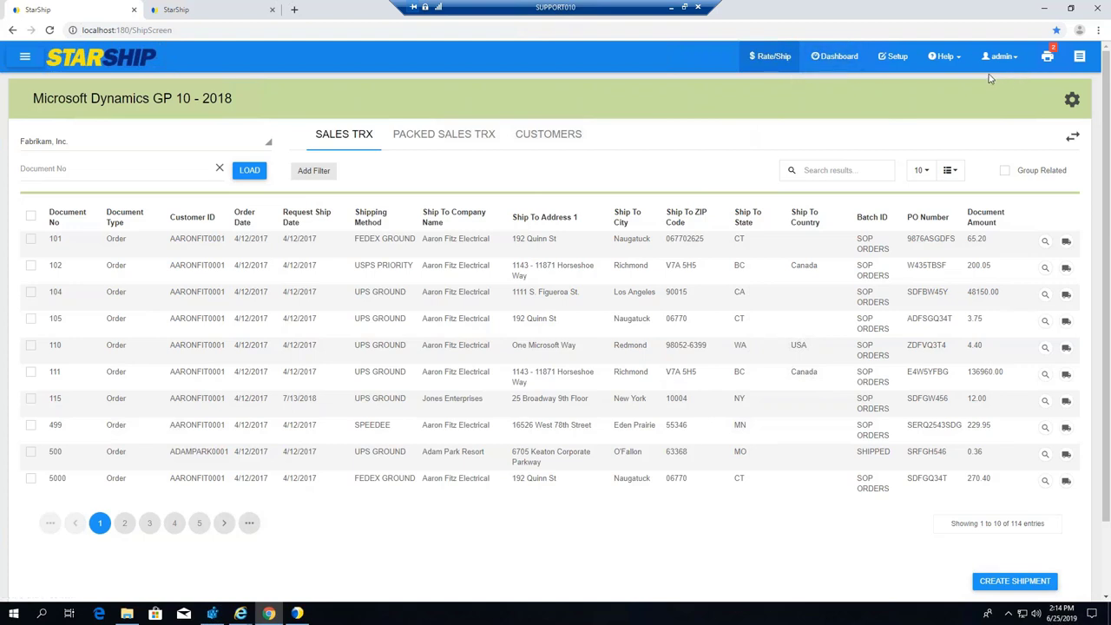
# - Create a shipment from the sales order shipping to Los Angeles and review its Shipment Details options
pyautogui.click(32, 295)
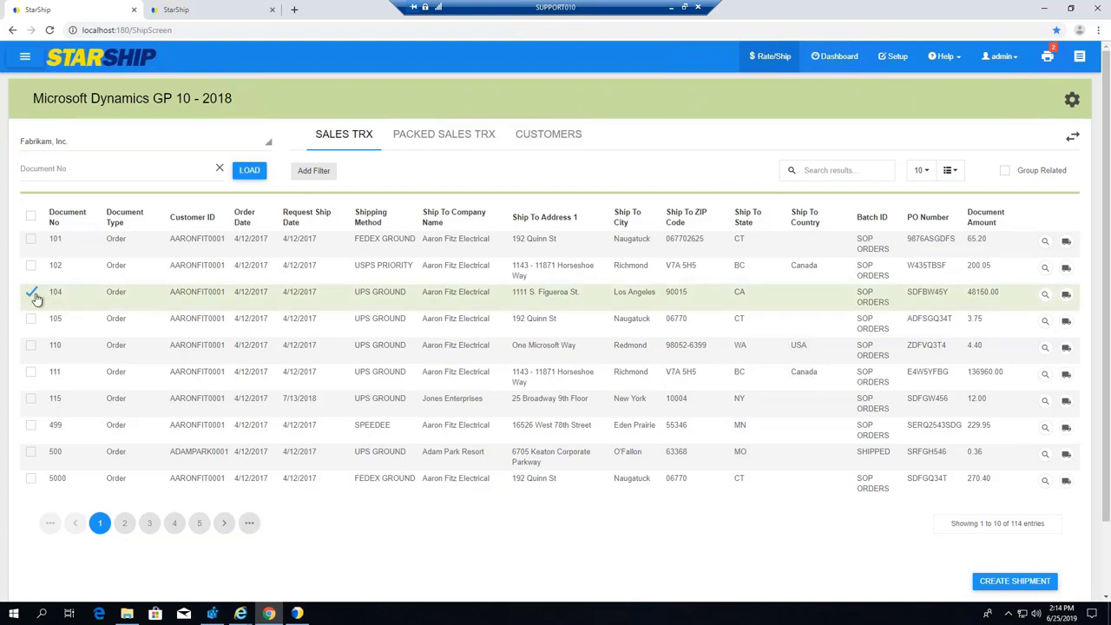
pyautogui.click(1066, 296)
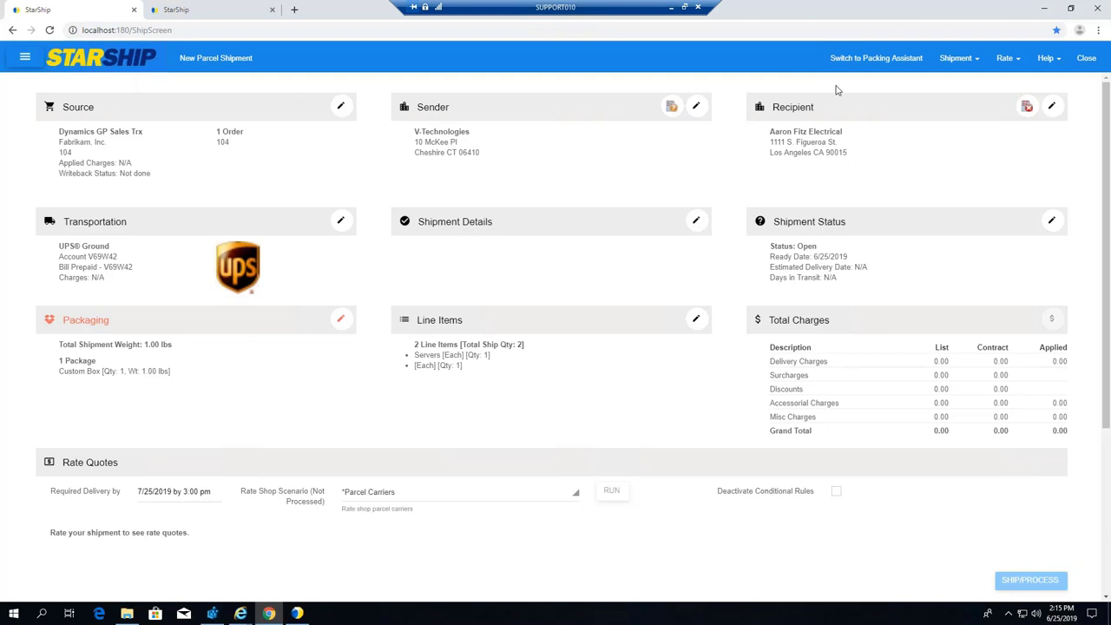
pyautogui.click(695, 221)
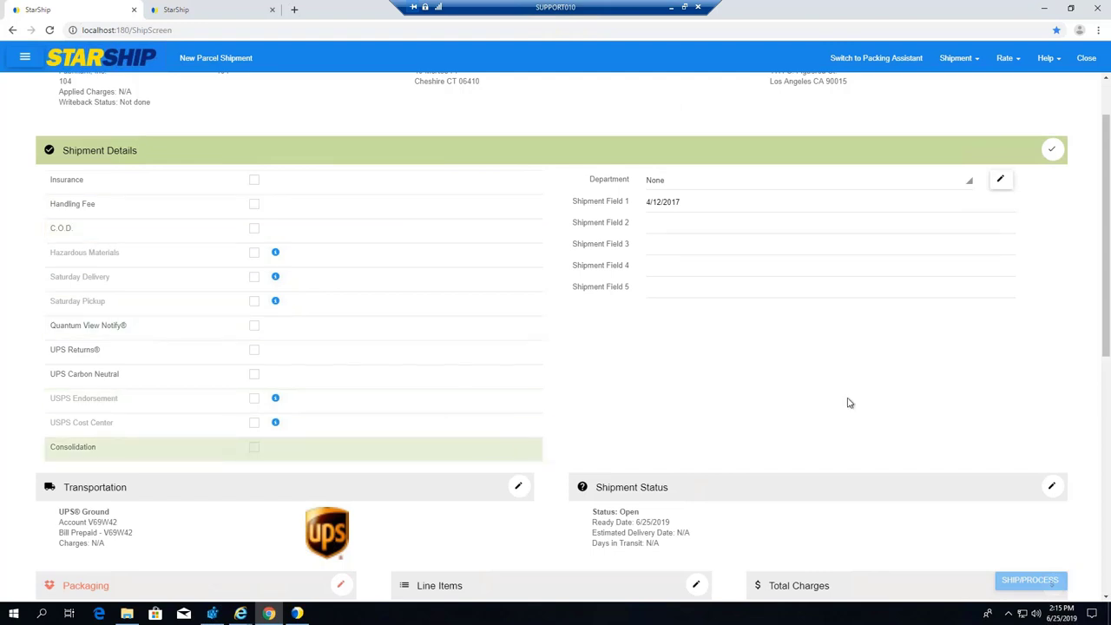
pyautogui.click(1051, 149)
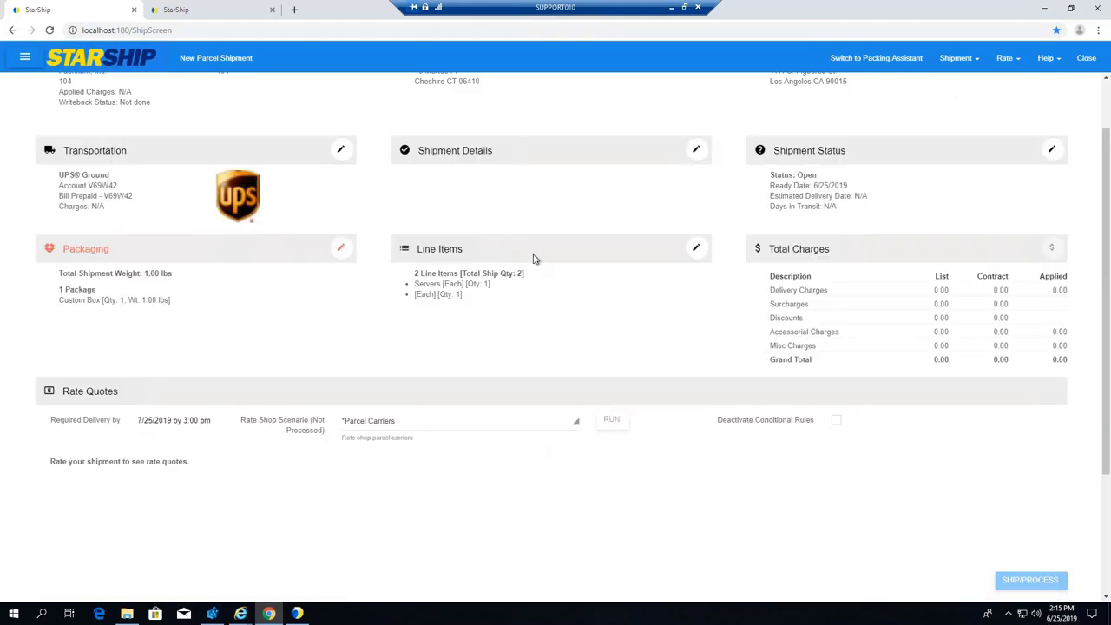
# - Set the shipment's packaging to Med Tyvek Envelope and review its line items
pyautogui.click(342, 252)
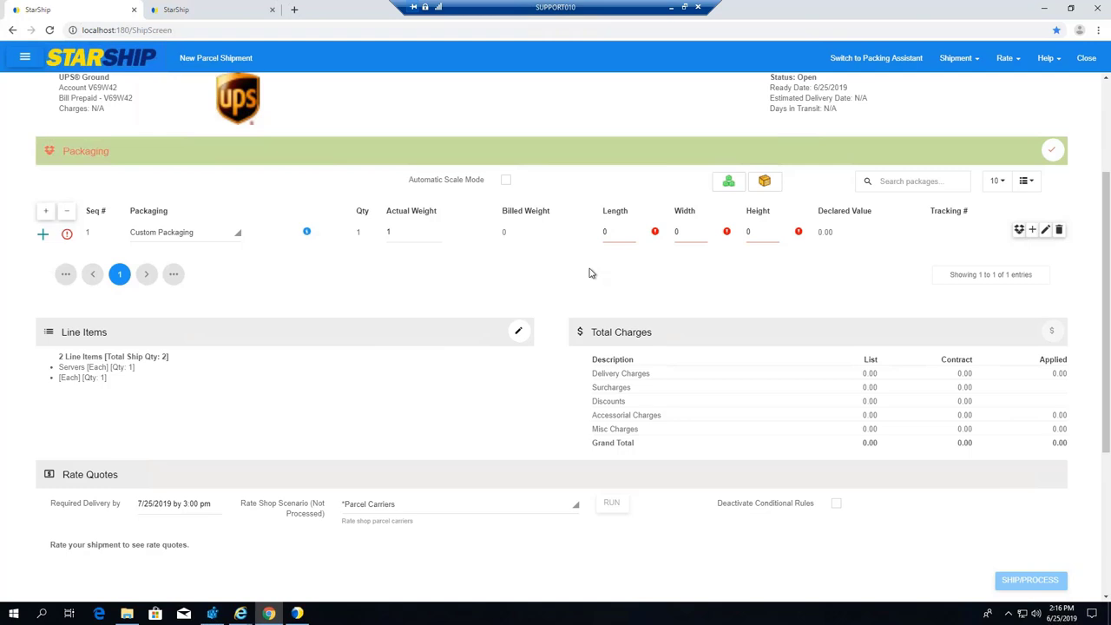
pyautogui.click(236, 242)
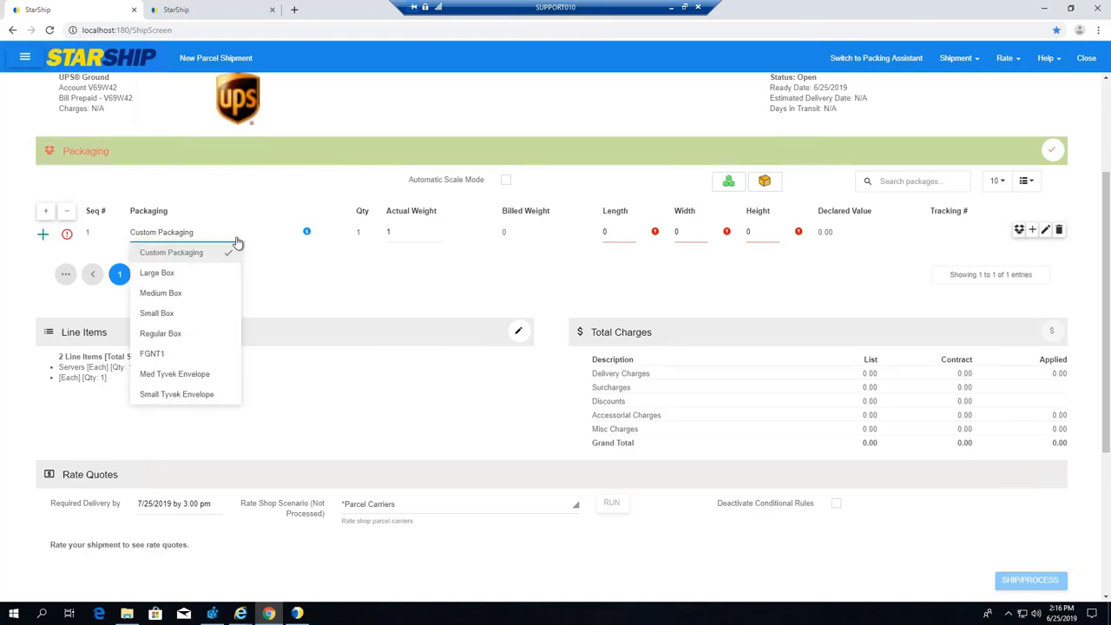
pyautogui.click(204, 381)
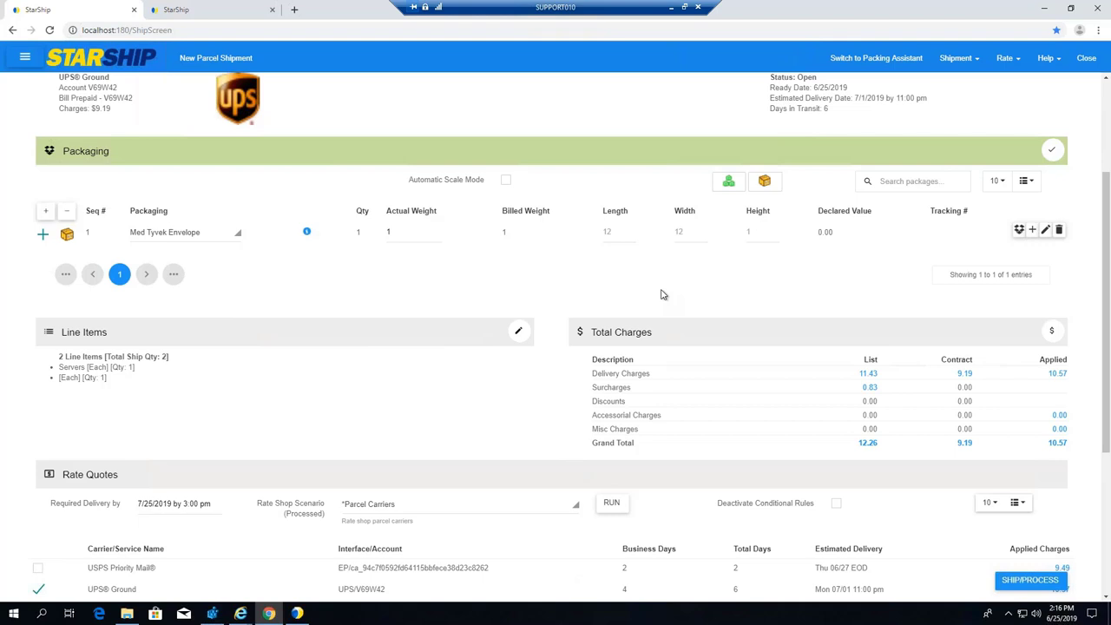
pyautogui.click(518, 334)
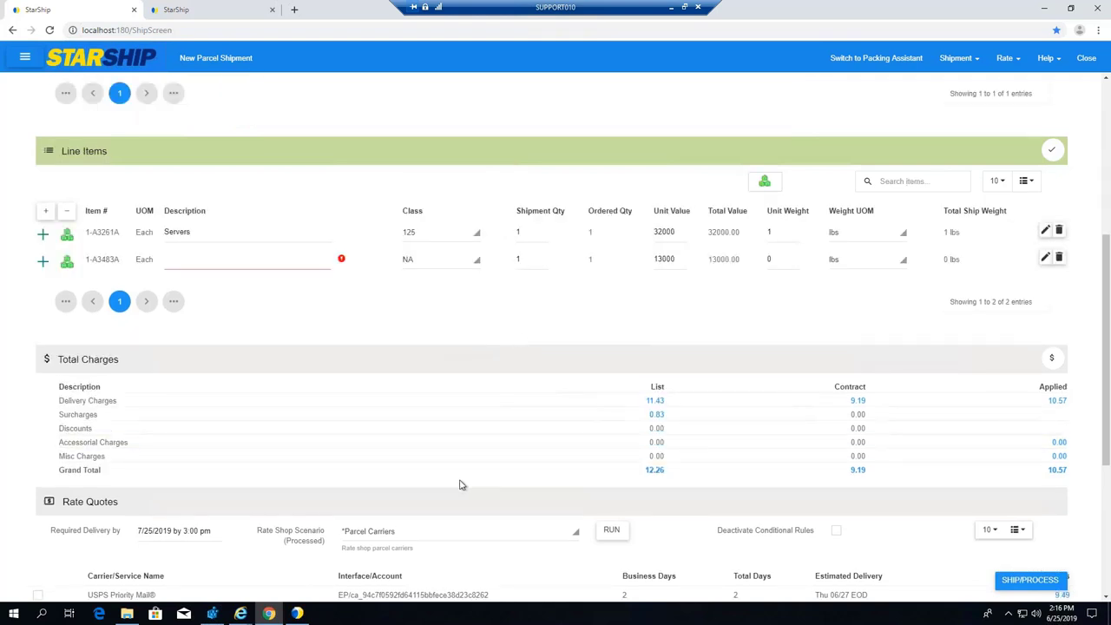
pyautogui.click(1053, 152)
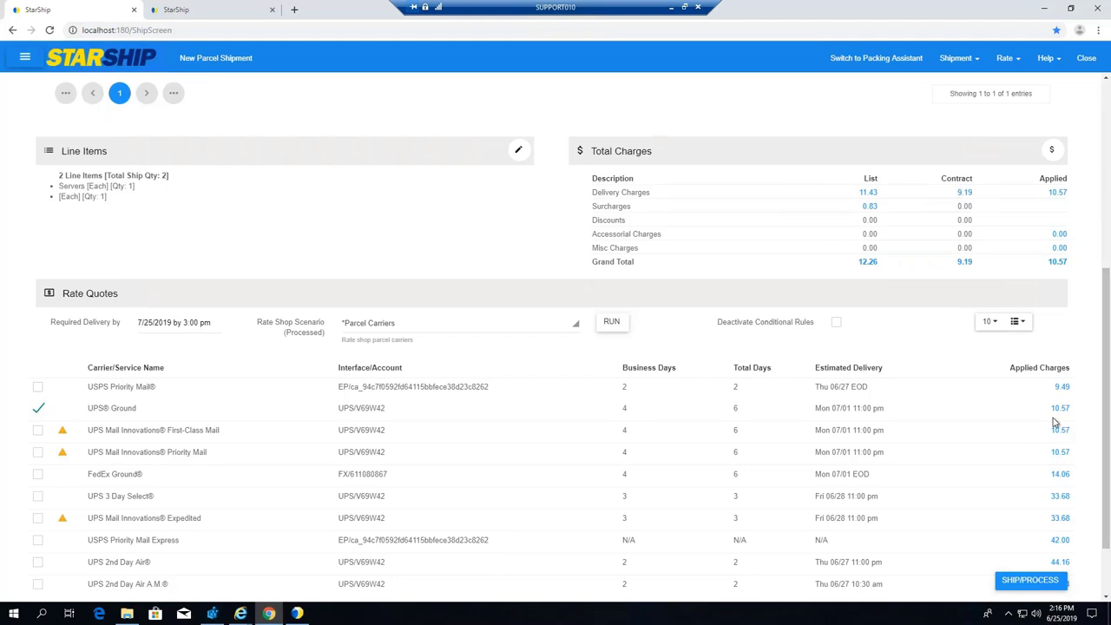
# - Look through the parcel carrier rate quotes and process the shipment with UPS Ground
pyautogui.click(989, 322)
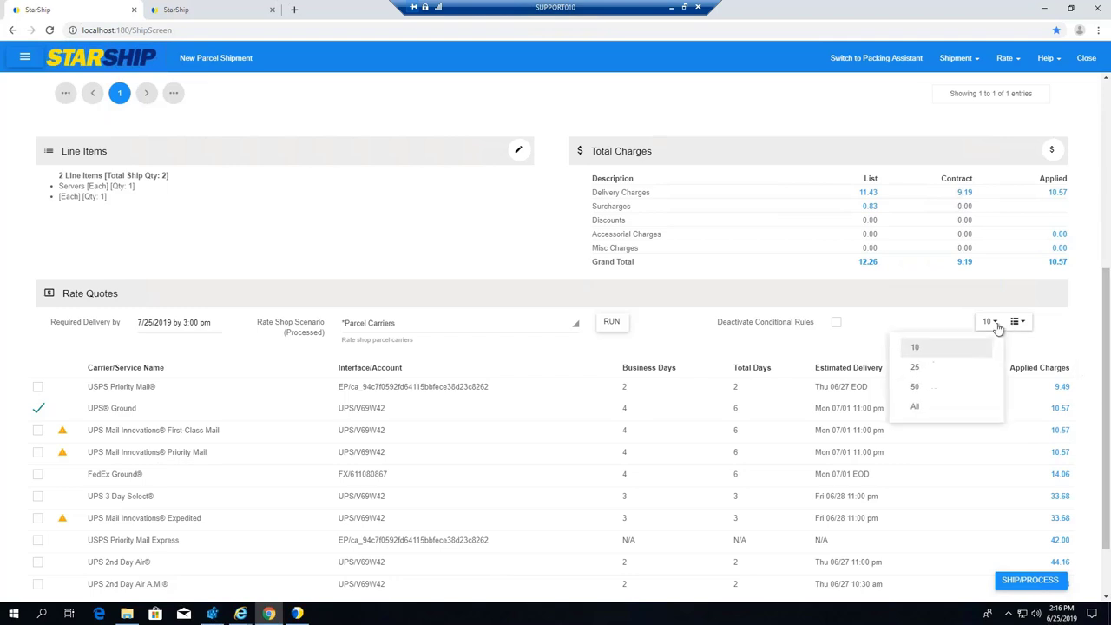
pyautogui.click(1085, 317)
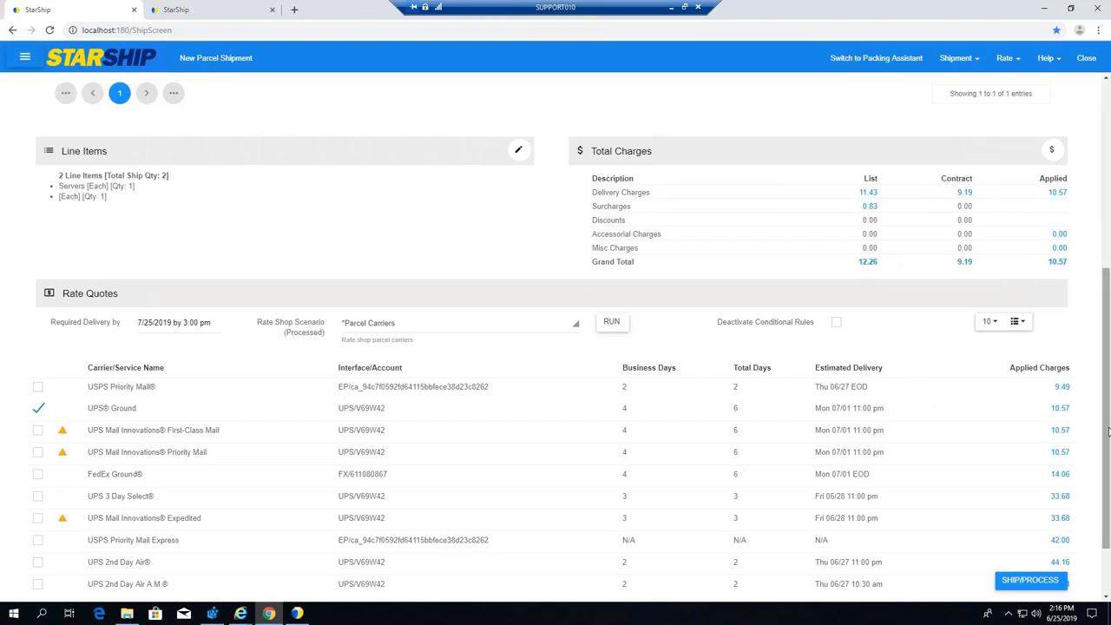
pyautogui.moveTo(1106, 441); pyautogui.dragTo(1106, 449)
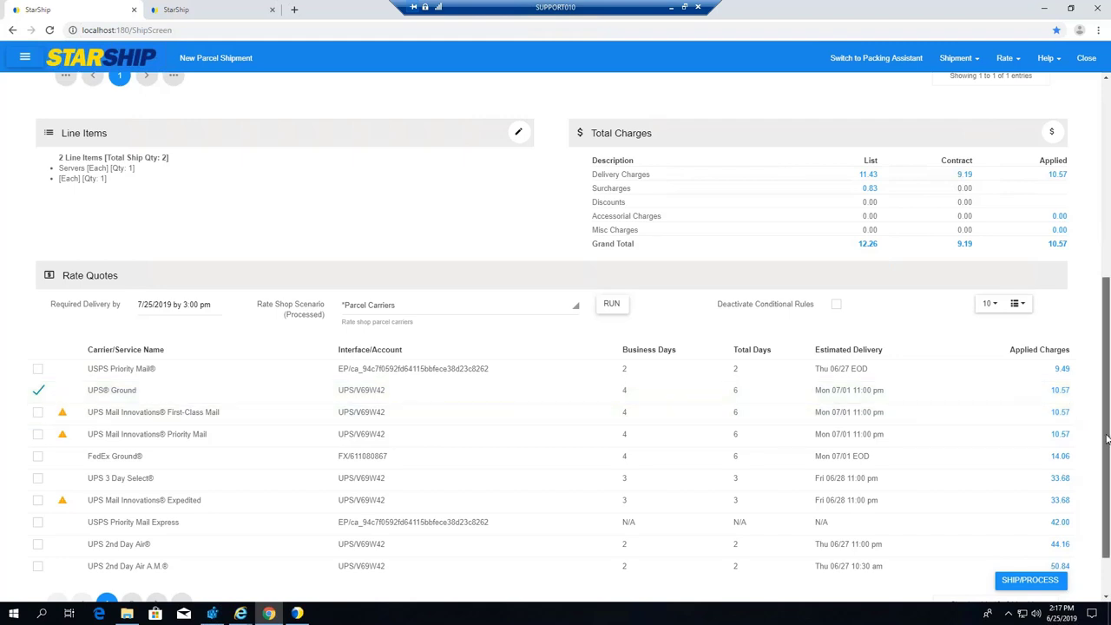
pyautogui.moveTo(1106, 410); pyautogui.dragTo(1098, 460)
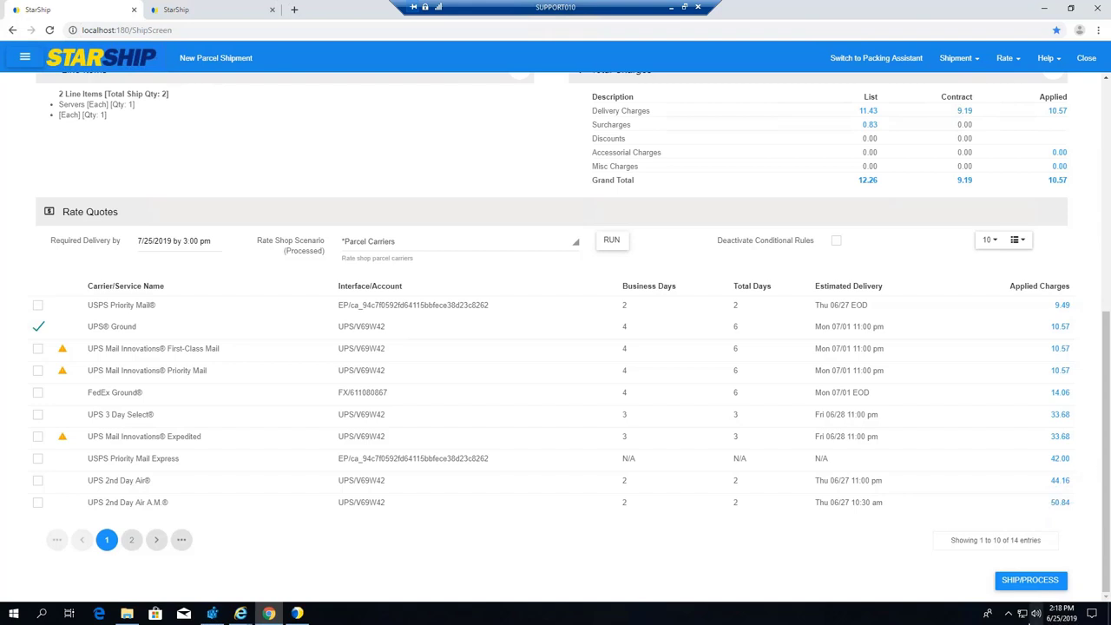
pyautogui.click(1032, 589)
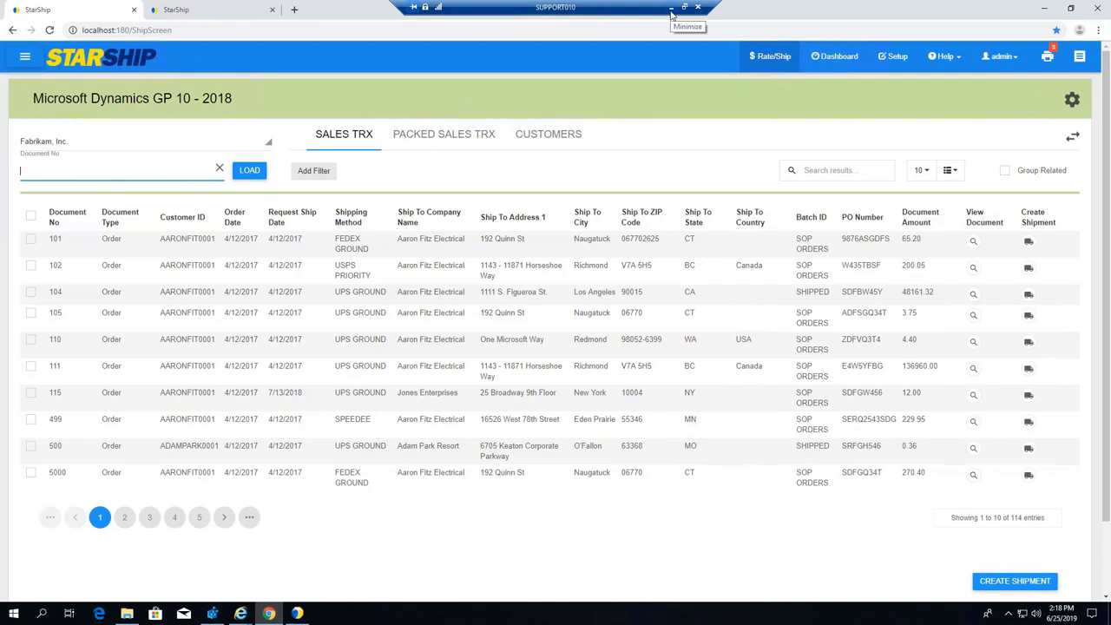
# - Switch to Dynamics GP's Sales Transaction Entry, load the shipped order by its document number and read its attached note
pyautogui.click(671, 13)
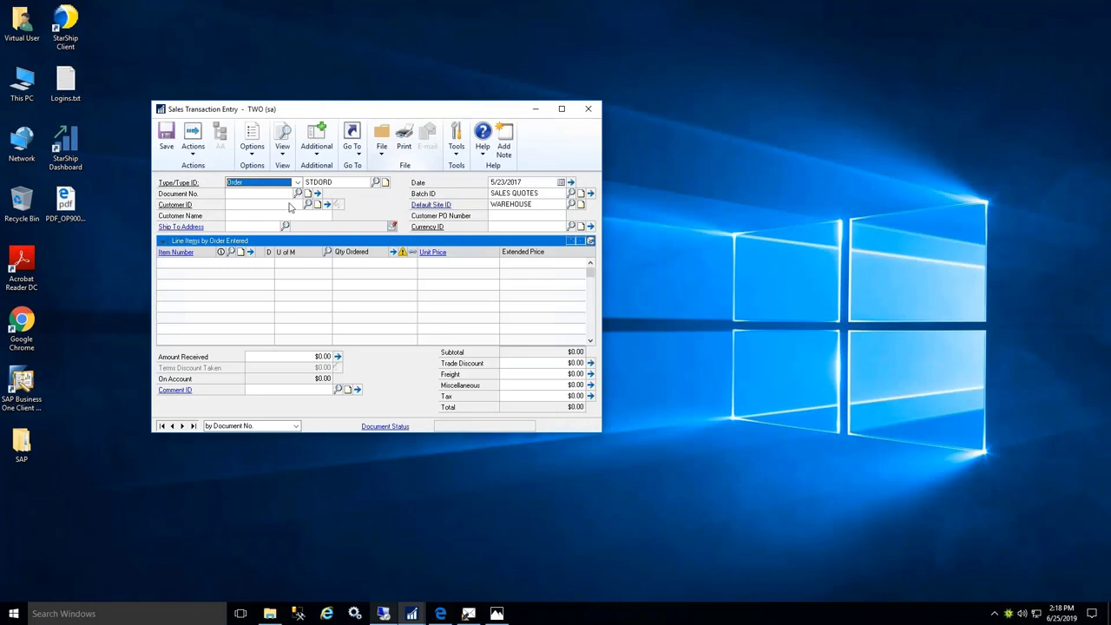
pyautogui.click(266, 196)
pyautogui.write('104')
pyautogui.press('Tab')
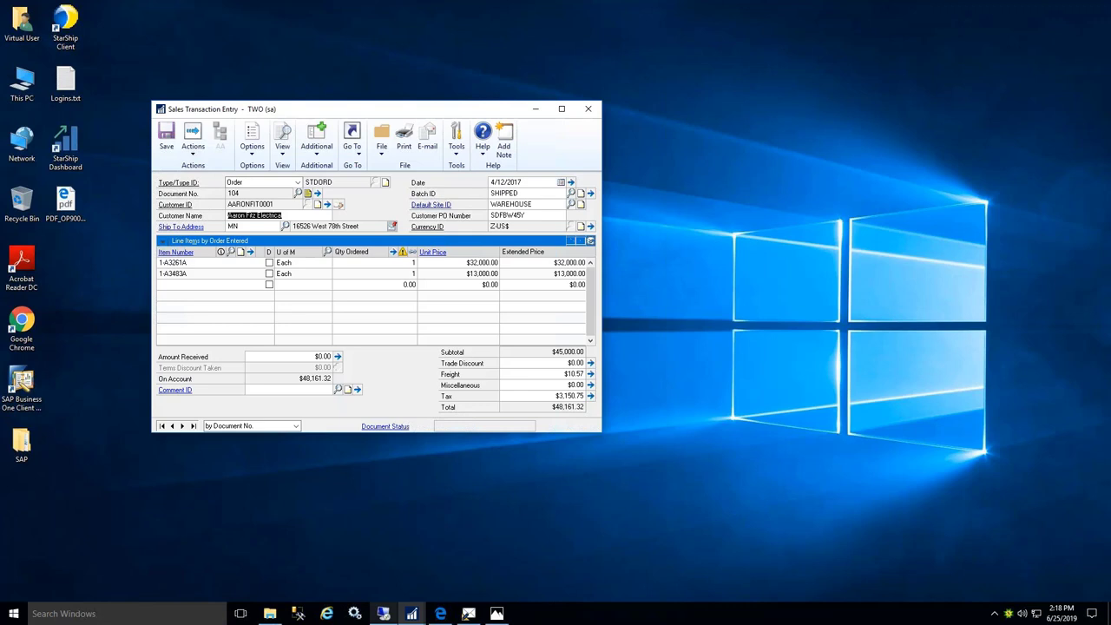
pyautogui.click(307, 195)
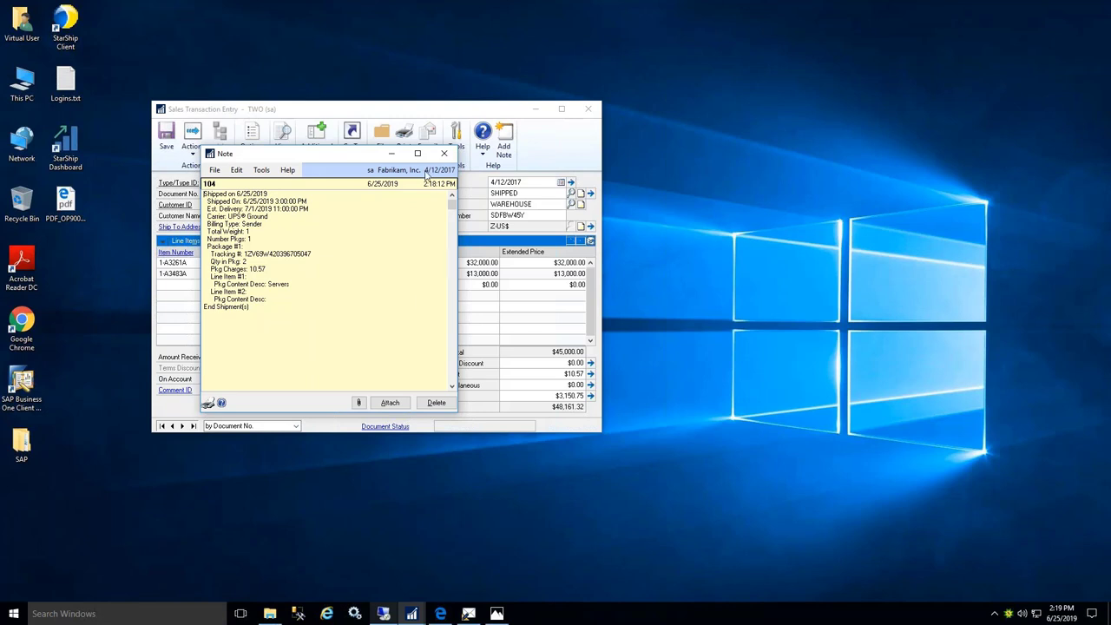
pyautogui.click(444, 153)
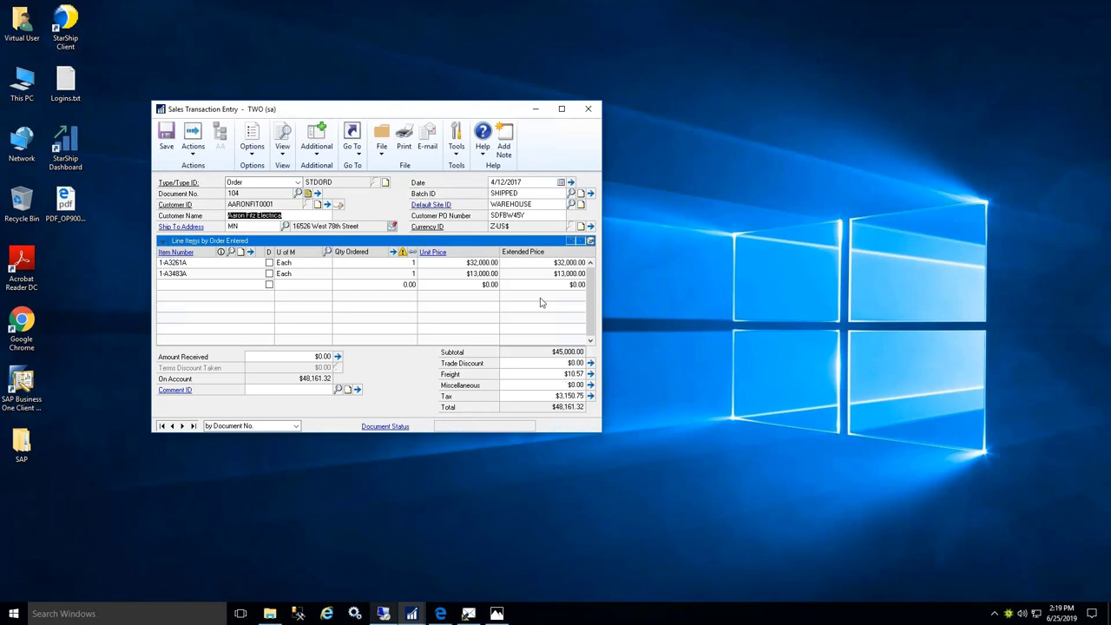
# - Review the order's user-defined fields, including tracking numbers, priority and confirmation, and close them
pyautogui.click(363, 158)
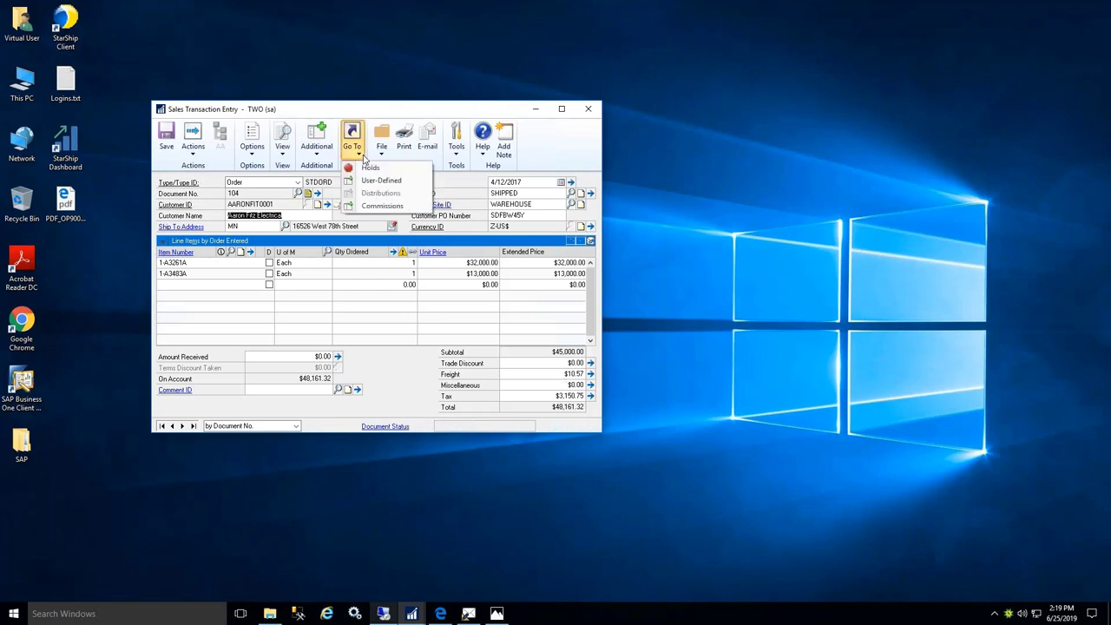
pyautogui.click(364, 174)
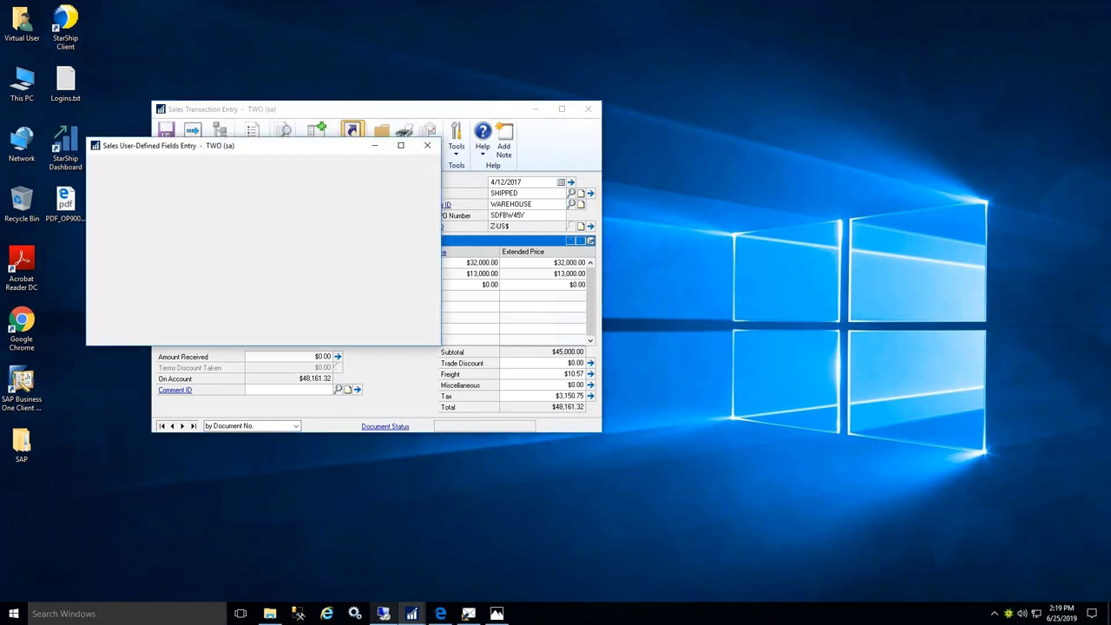
pyautogui.moveTo(356, 145); pyautogui.dragTo(385, 244)
pyautogui.click(182, 345)
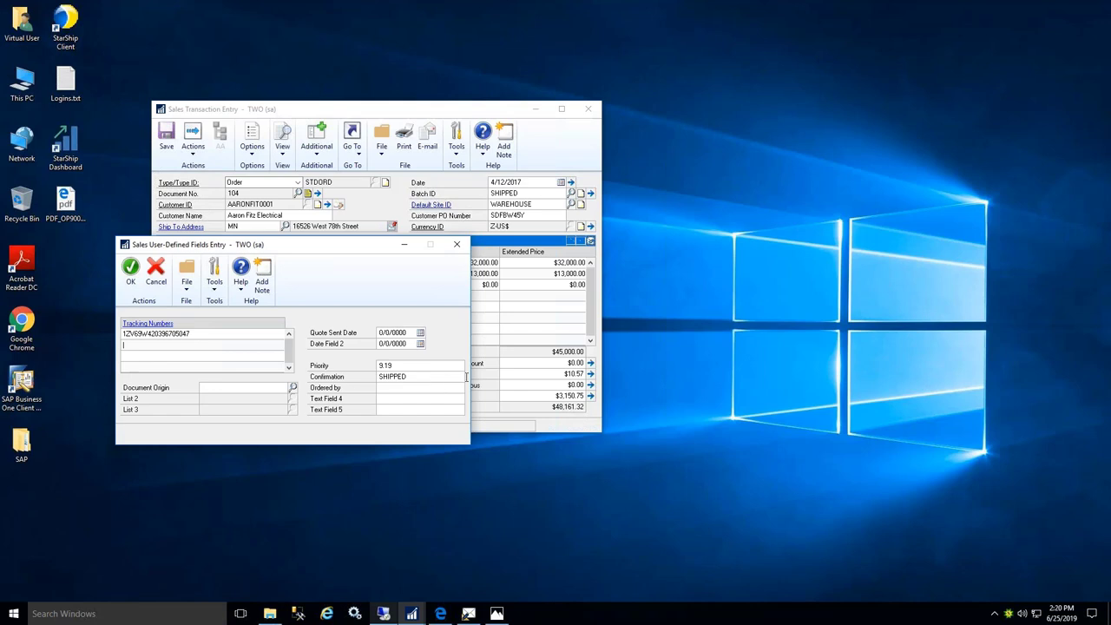
pyautogui.click(458, 247)
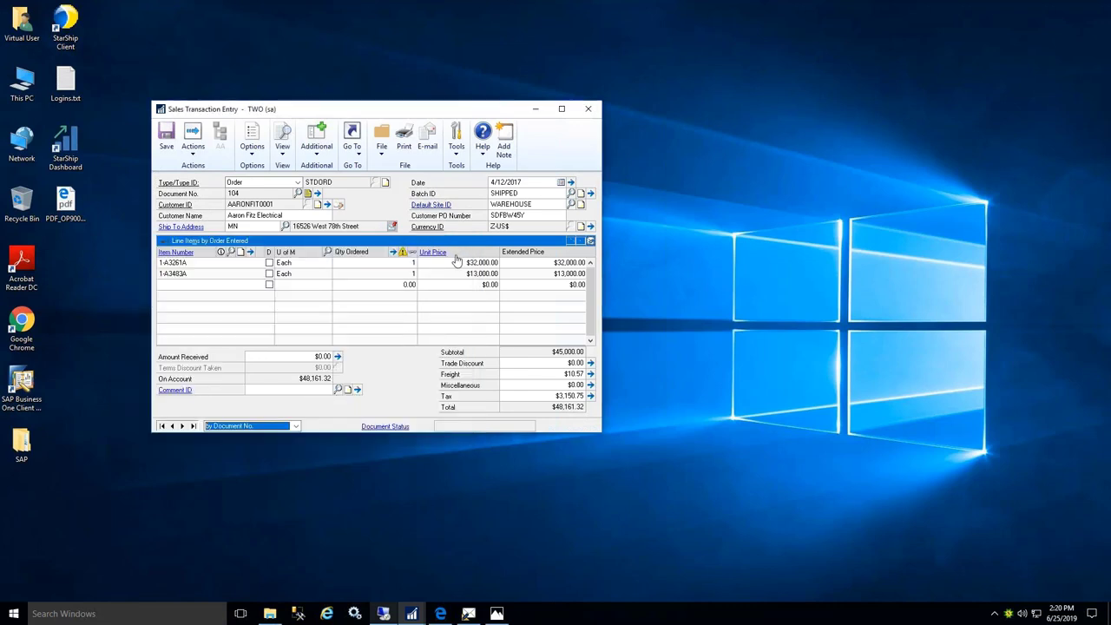
# - Review the details and ship-to address of line item 1-A3261A, and return to the collapsed line list
pyautogui.click(591, 244)
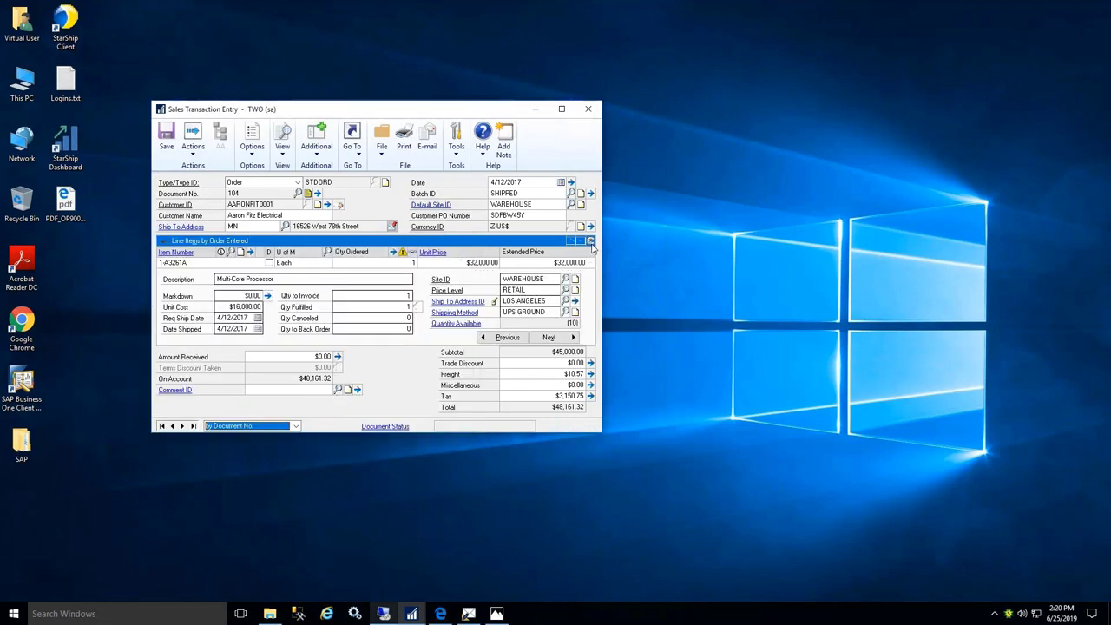
pyautogui.click(574, 301)
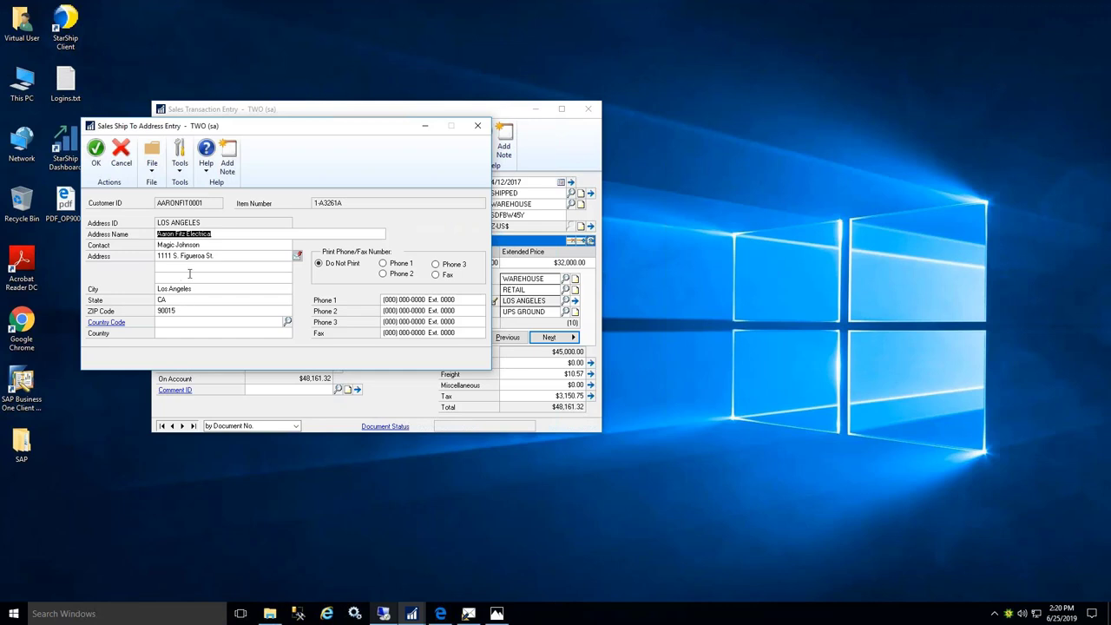
pyautogui.click(480, 128)
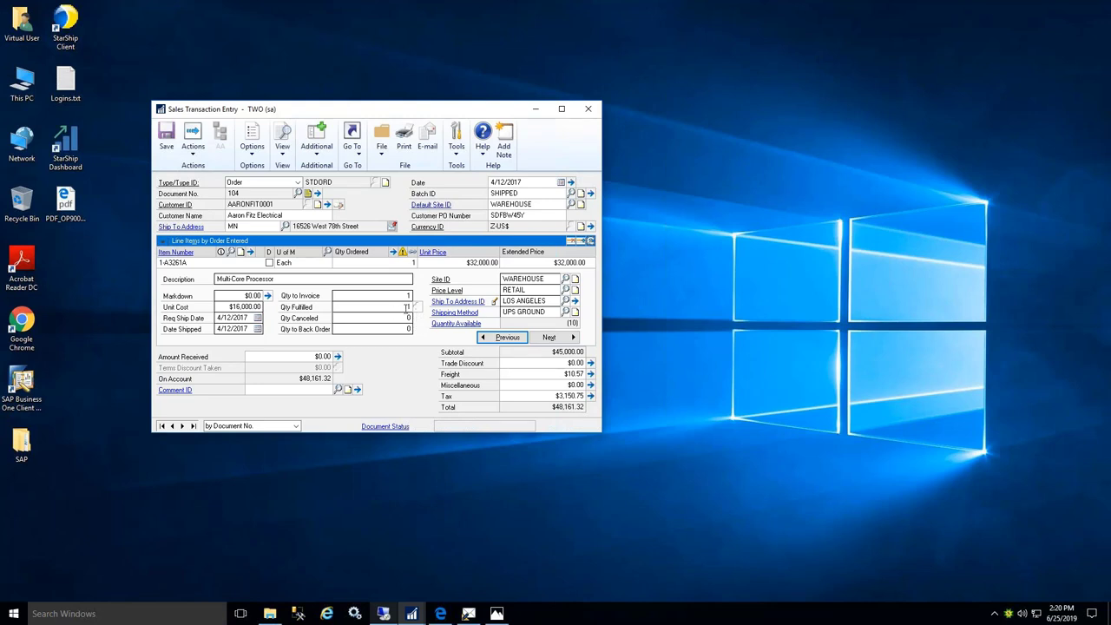
pyautogui.click(580, 240)
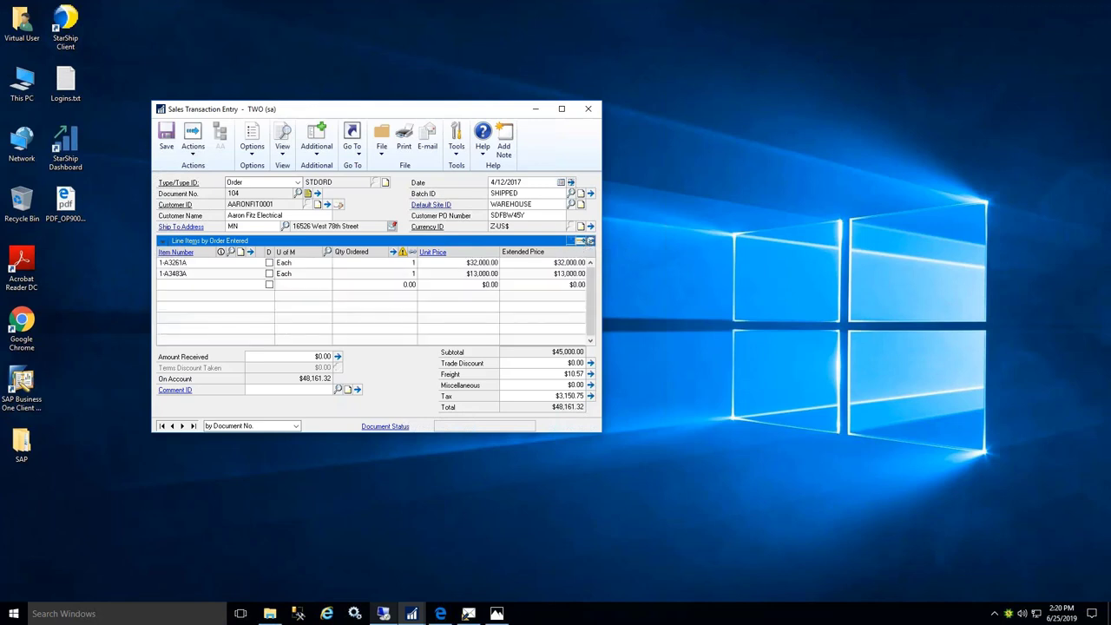
# - Check the order's fulfilled and actual ship dates in Sales Date Entry and save the order
pyautogui.click(570, 182)
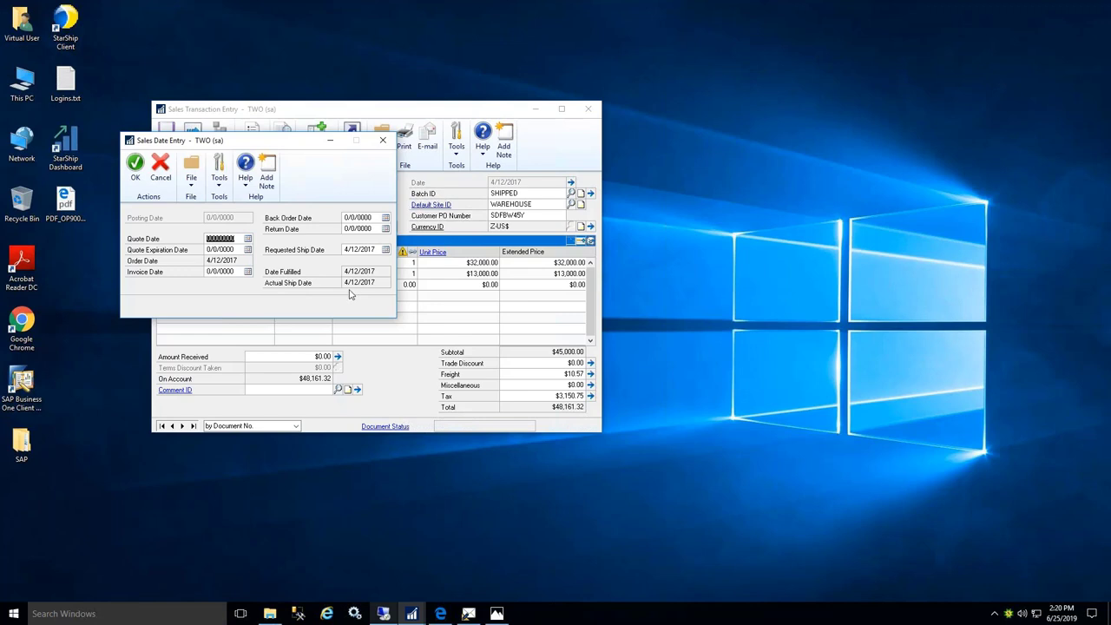
pyautogui.click(383, 141)
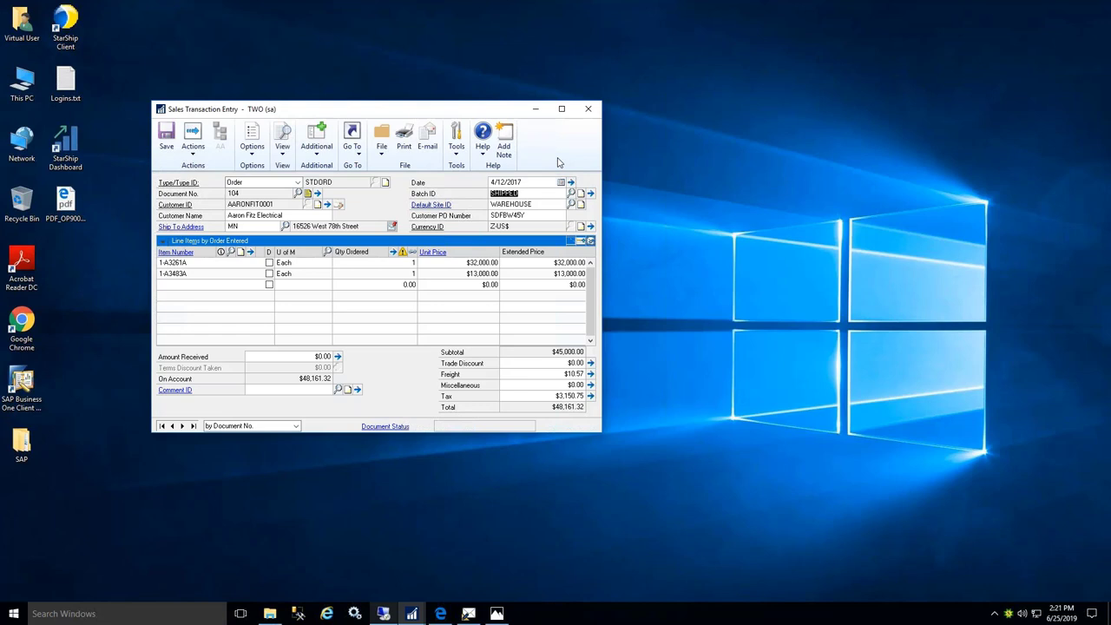
pyautogui.click(158, 148)
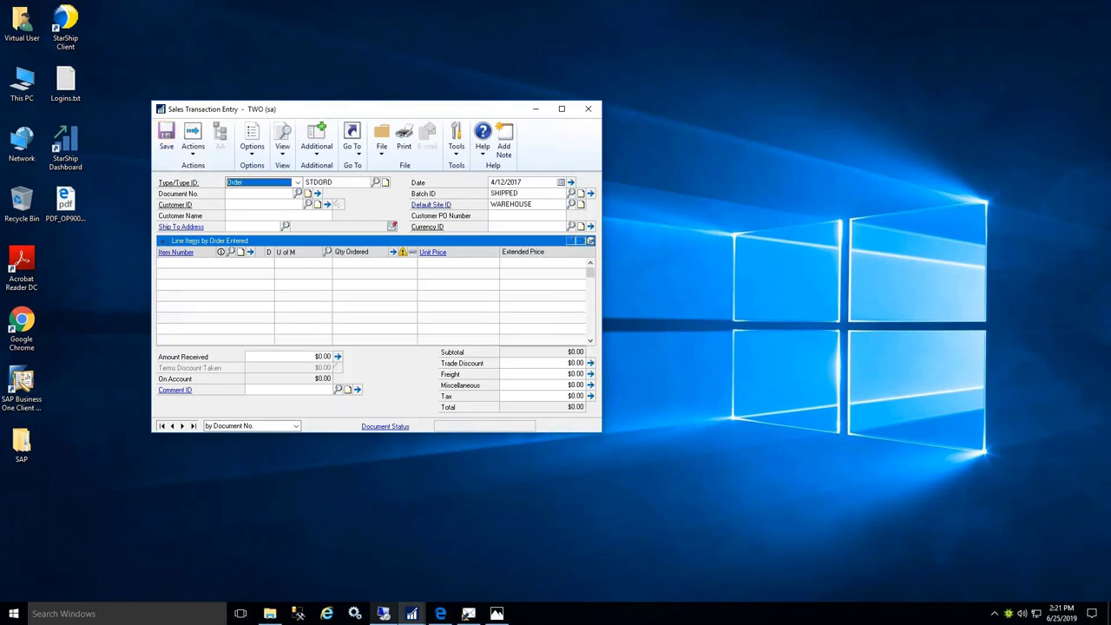
# - Switch to StarShip and load the next Fabrikam, Inc. sales order as a shipment by its document number
pyautogui.click(383, 614)
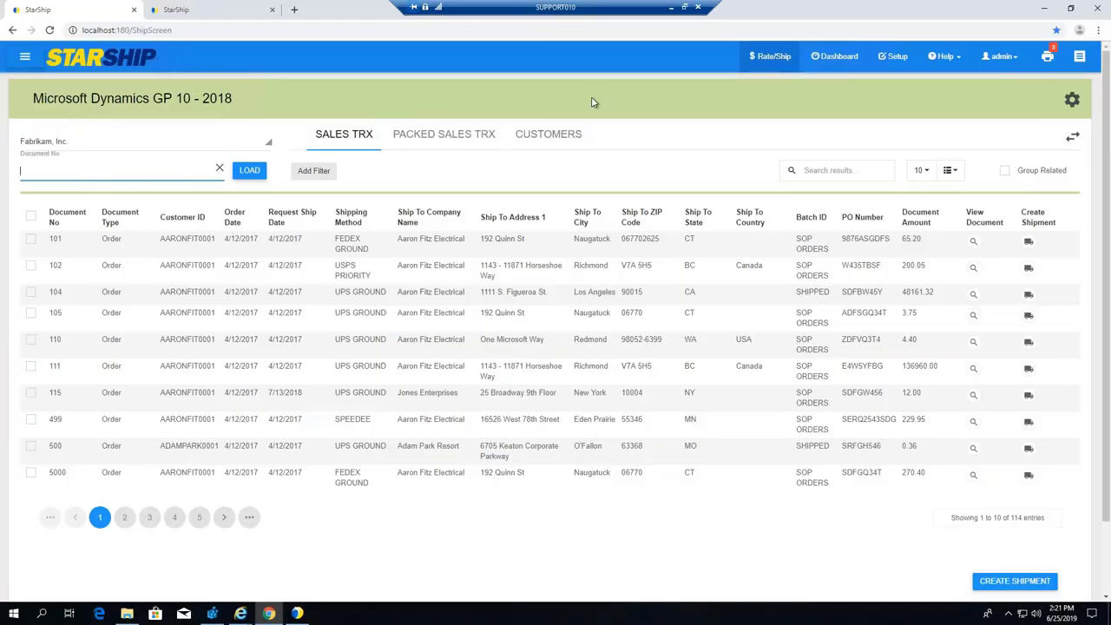
pyautogui.click(107, 173)
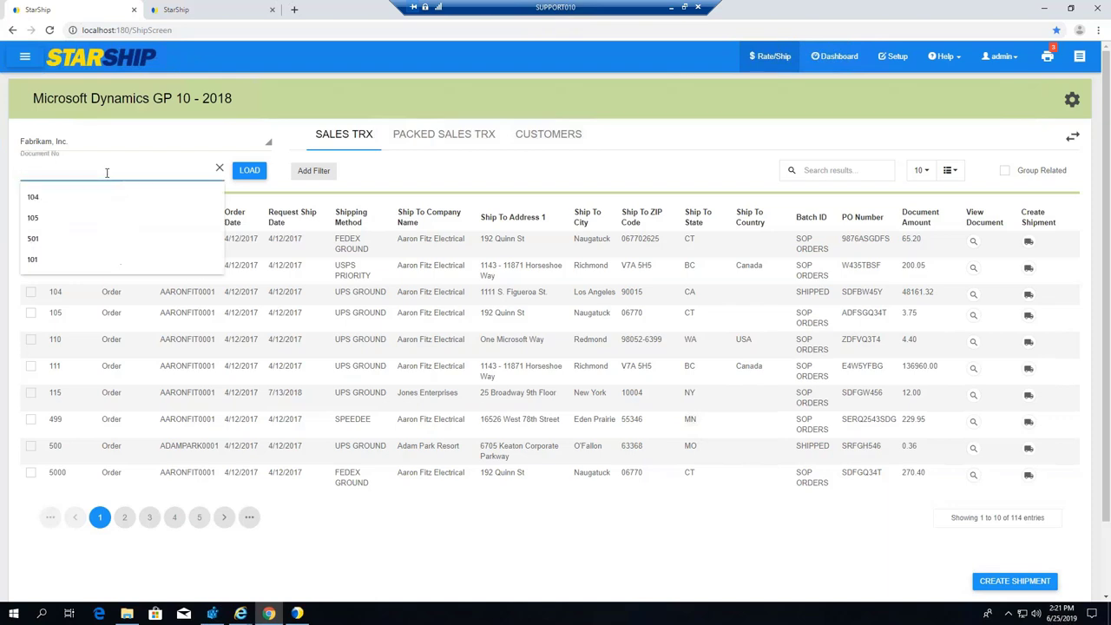
pyautogui.write('512')
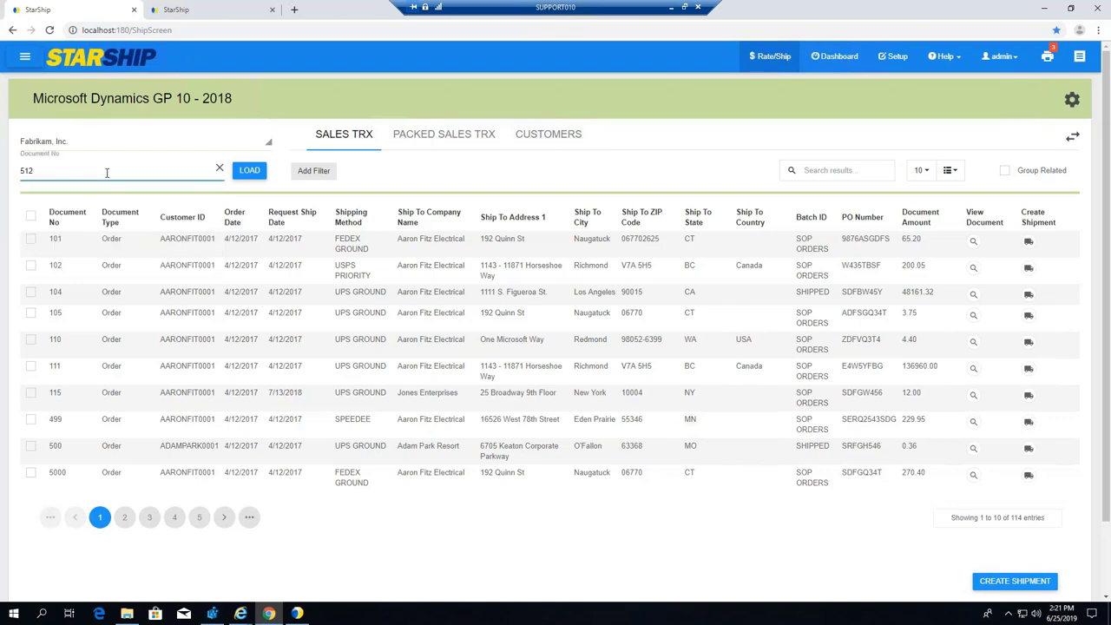
pyautogui.press('Return')
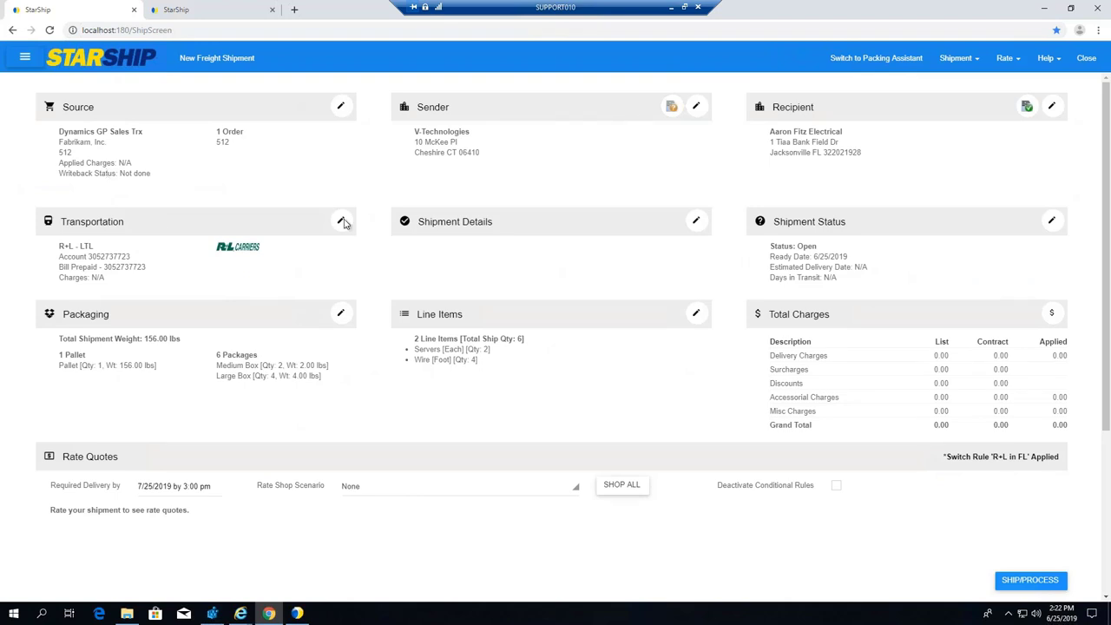
# - Examine the pallet's medium and large boxes and their contents in the Packing Assistant, and return to the Shipment Editor
pyautogui.click(879, 62)
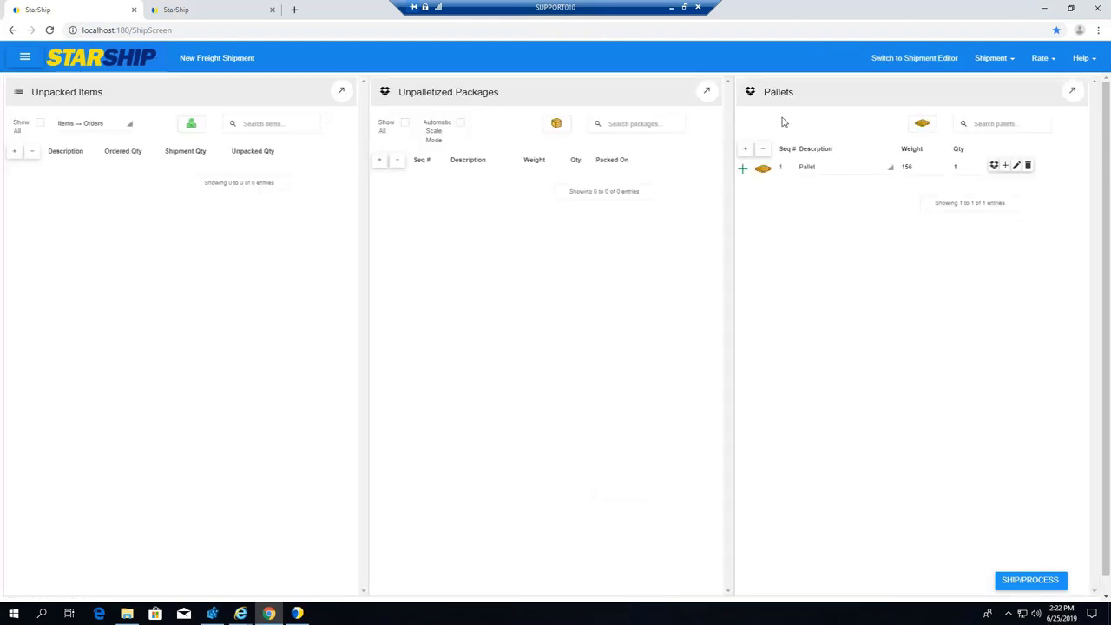
pyautogui.click(741, 171)
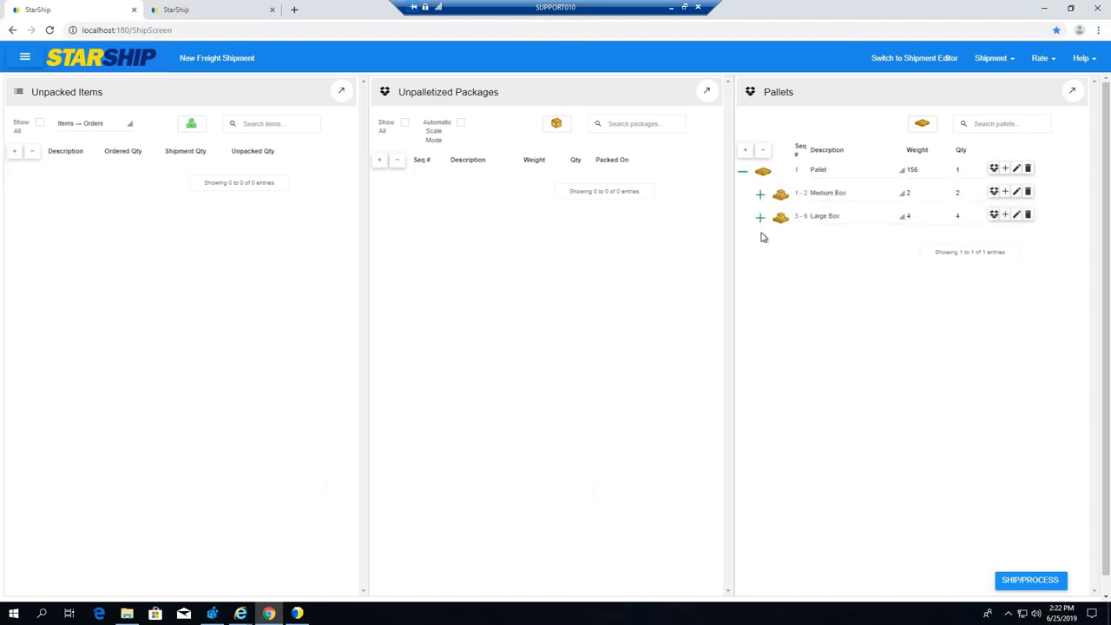
pyautogui.click(760, 217)
pyautogui.click(760, 197)
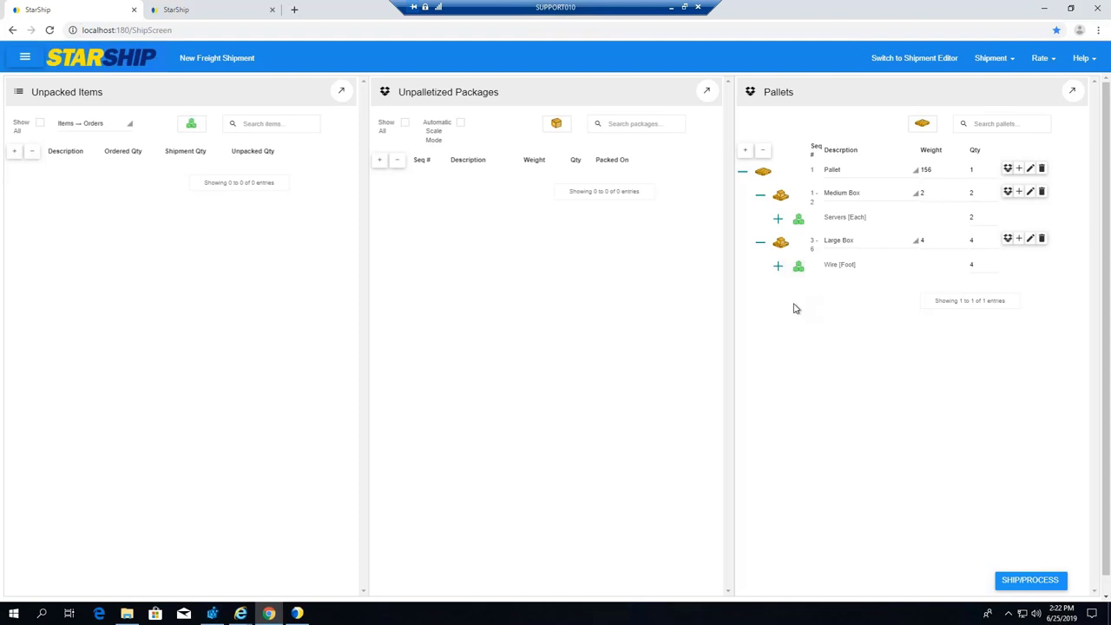
pyautogui.click(915, 66)
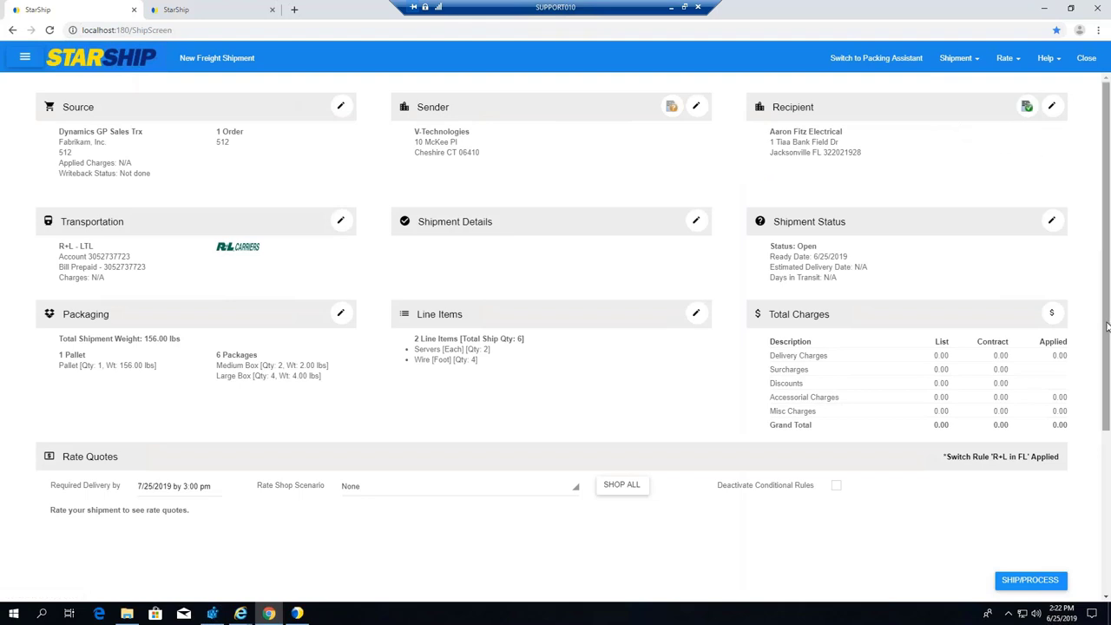
# - Review the freight options and shipment fields in the Shipment Details, and close them
pyautogui.moveTo(1107, 328); pyautogui.dragTo(1105, 351)
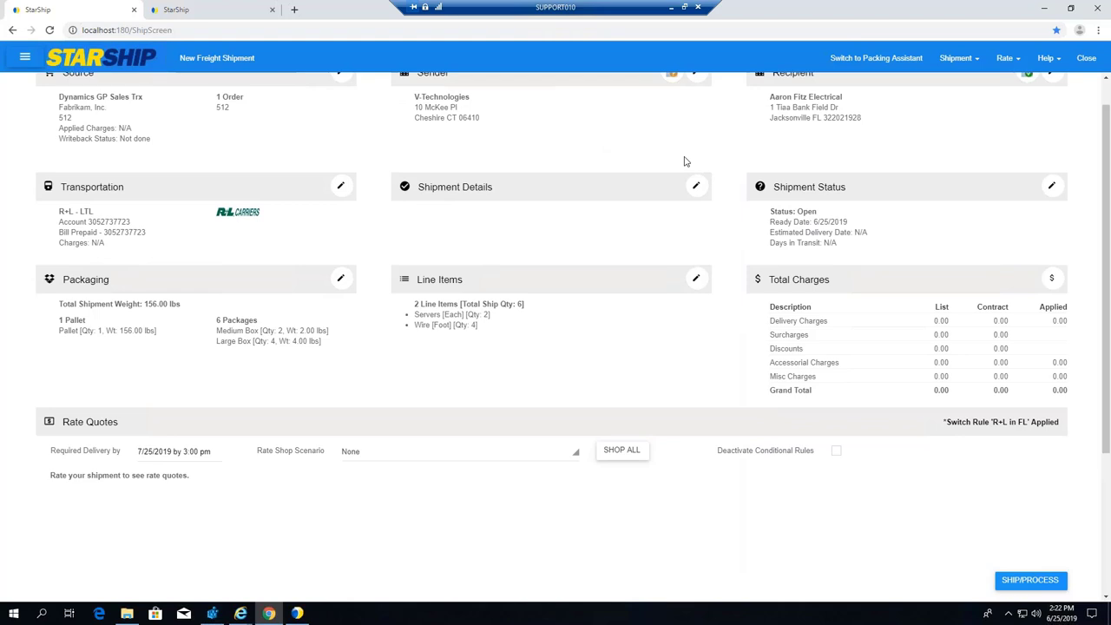
pyautogui.click(703, 187)
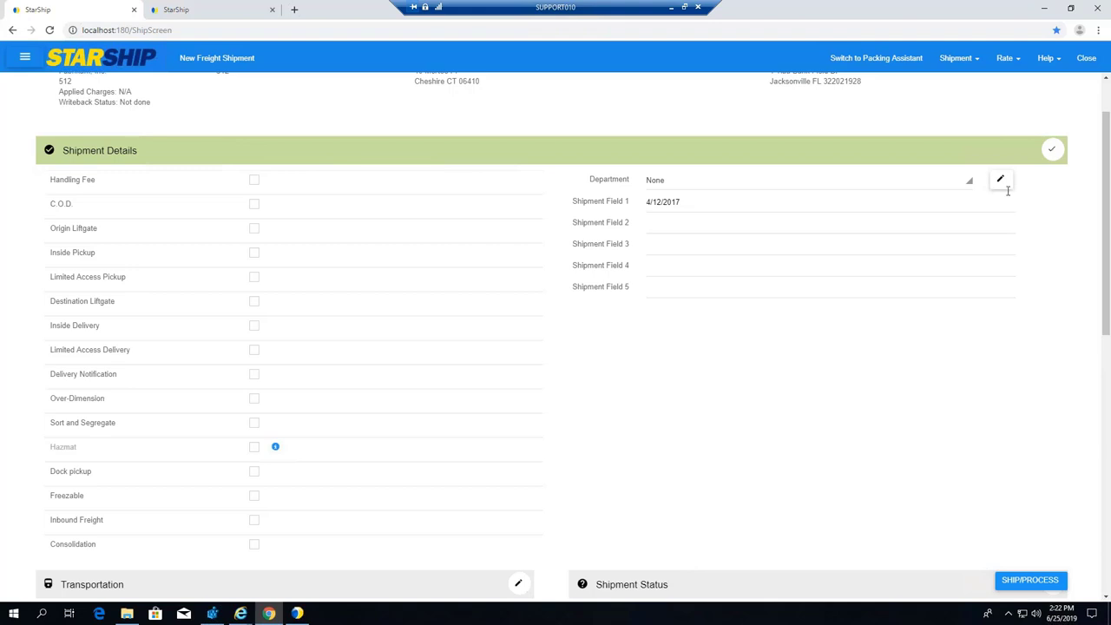
pyautogui.click(1059, 156)
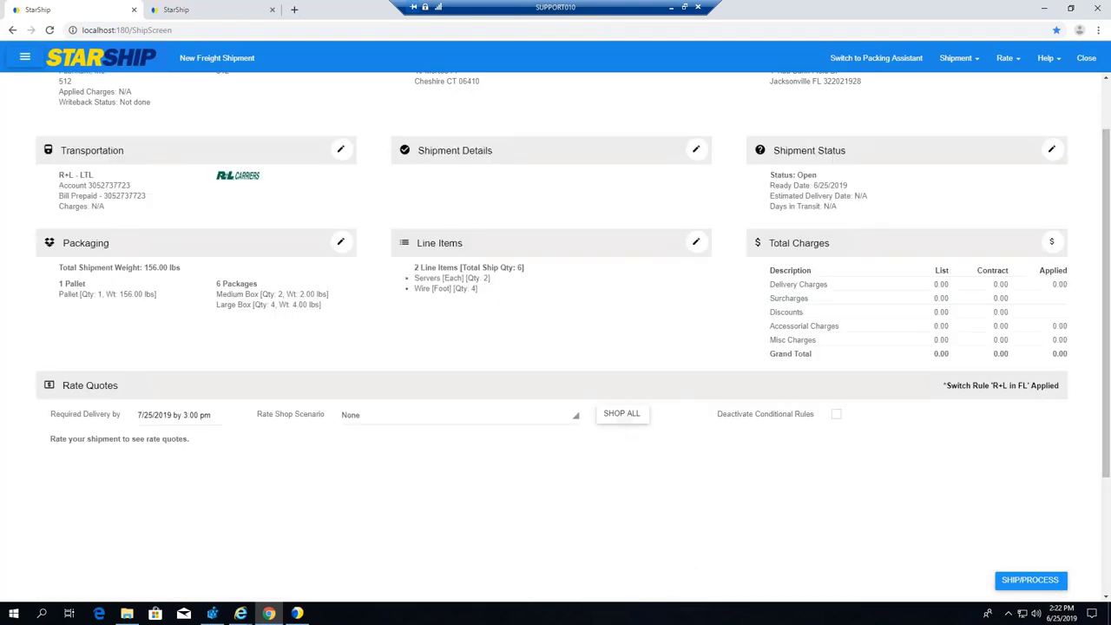
# - Rate shop the freight shipment across all carriers, process it with R+L LTL and acknowledge the SSCC notice
pyautogui.click(628, 417)
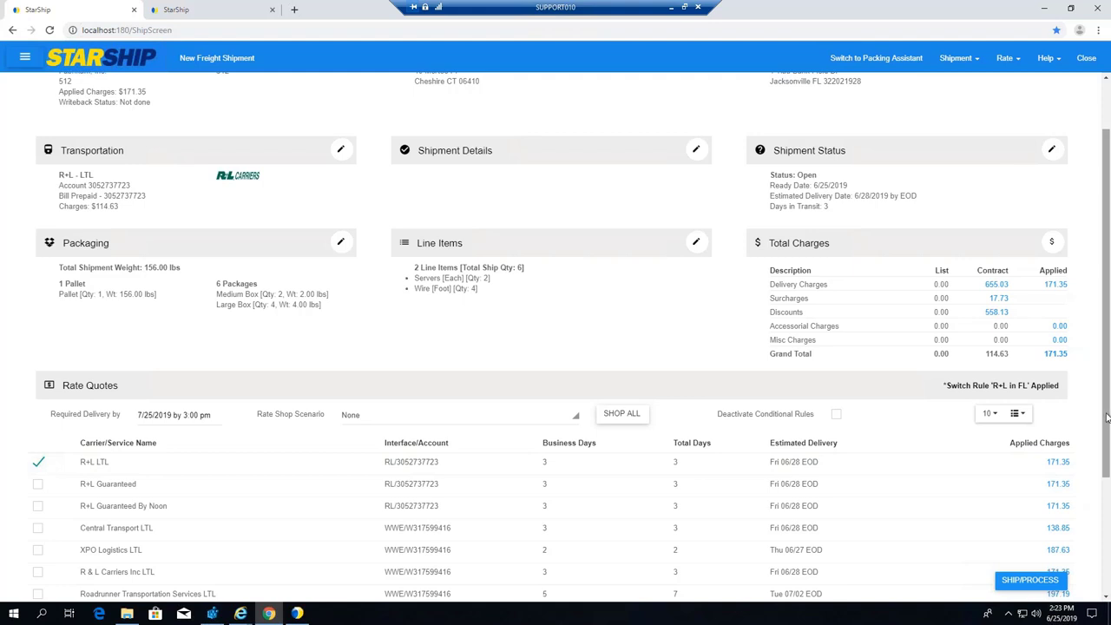
pyautogui.moveTo(1108, 422); pyautogui.dragTo(1109, 488)
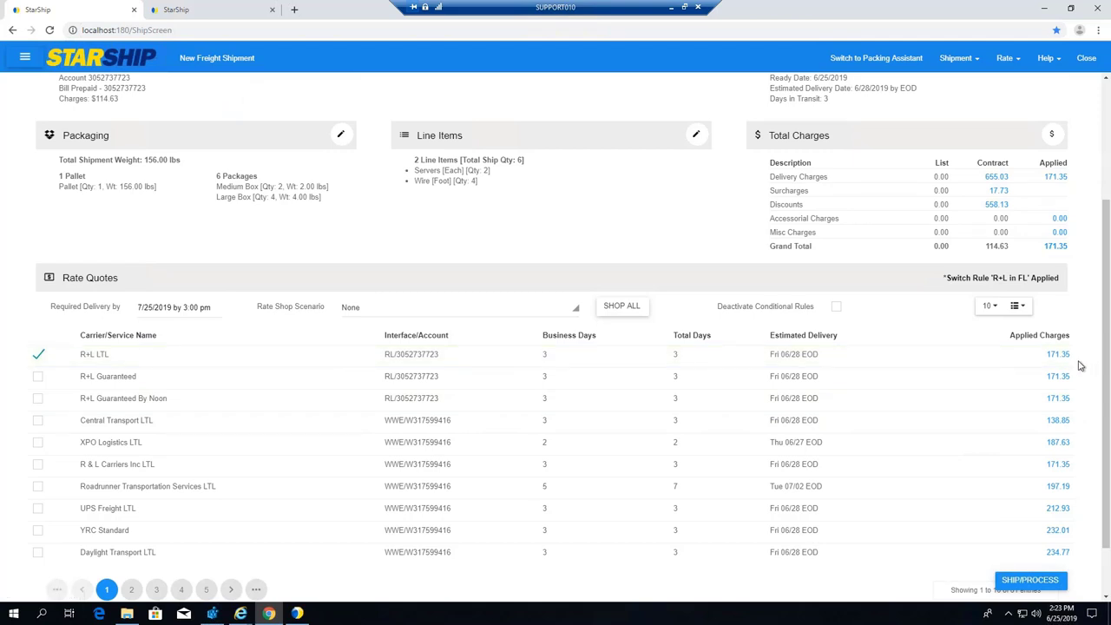
pyautogui.click(1027, 581)
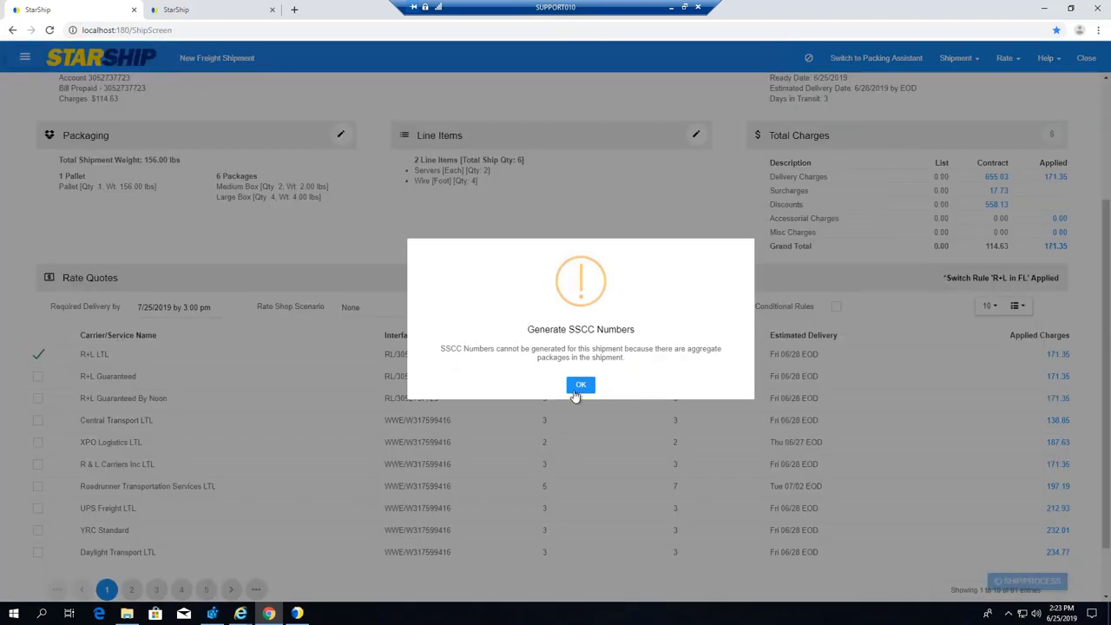
pyautogui.click(578, 388)
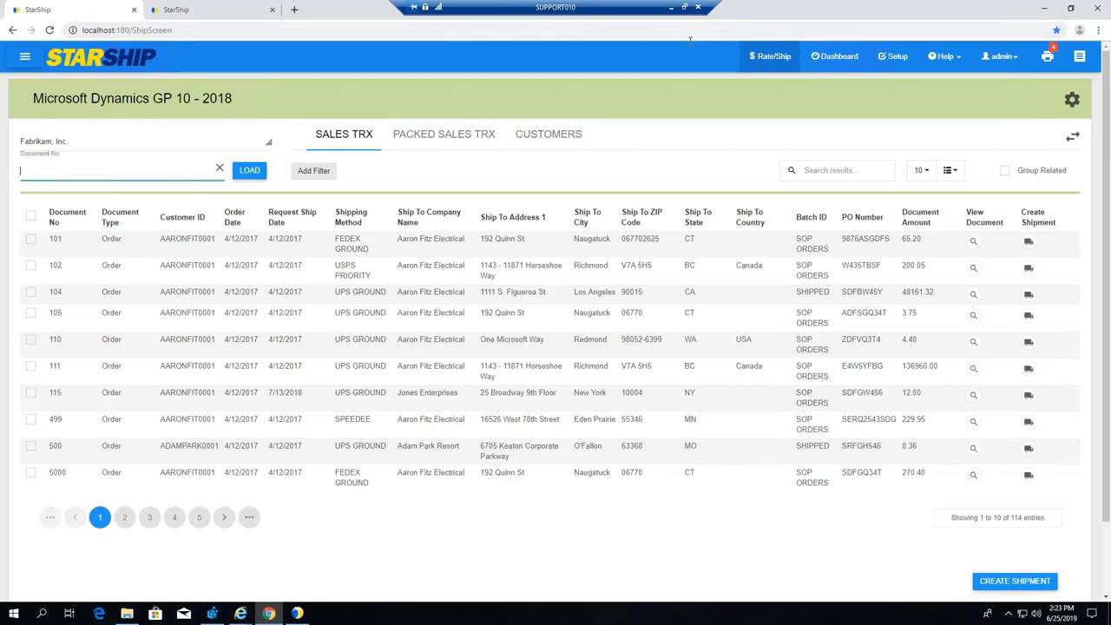
# - Switch to the sample forms in Edge and review the FedEx Freight, StarShip straight, VICS and hazmat bills of lading
pyautogui.click(671, 7)
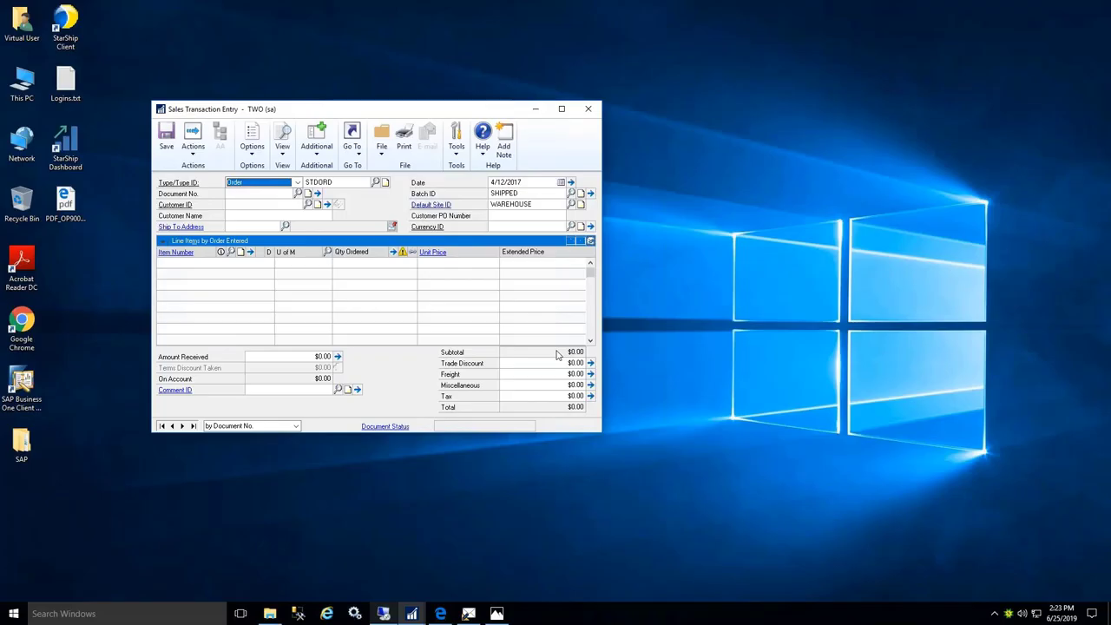
pyautogui.click(440, 613)
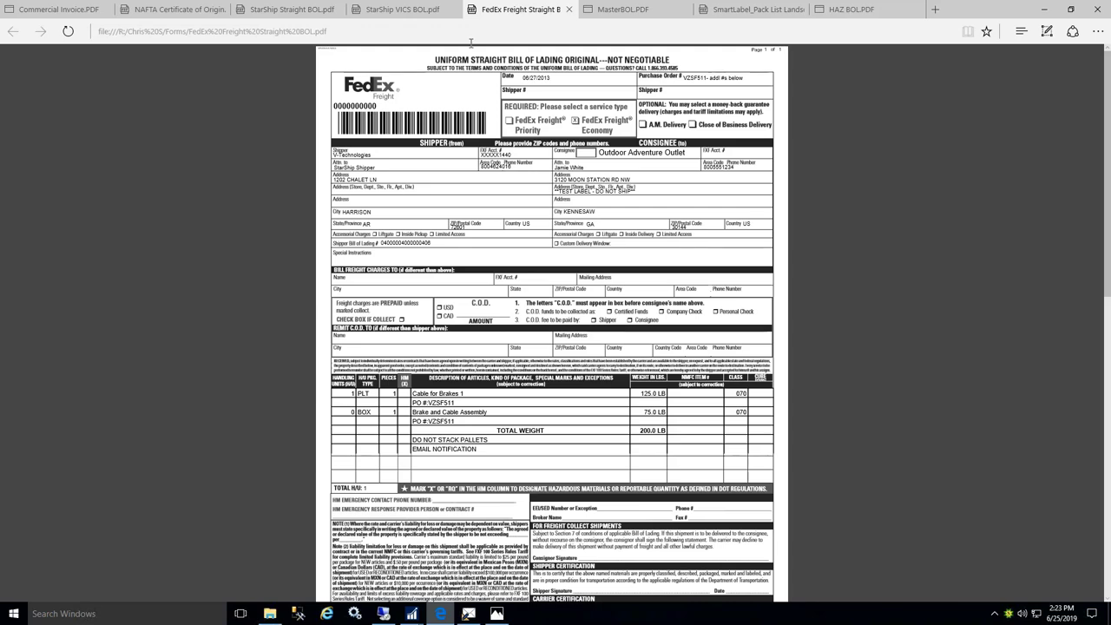
pyautogui.click(262, 16)
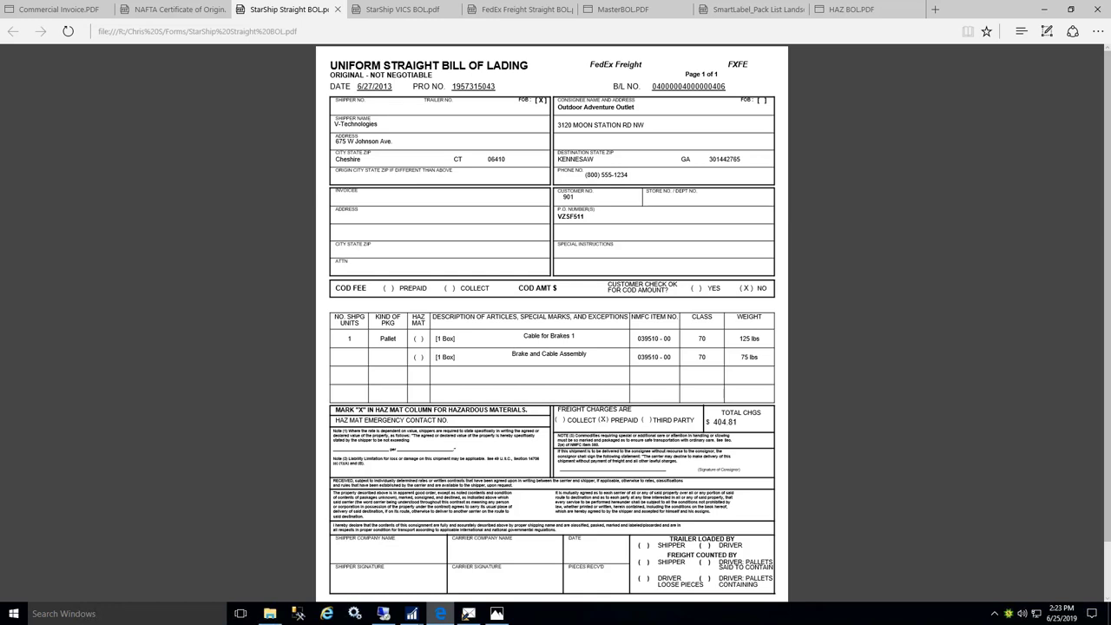
pyautogui.click(414, 16)
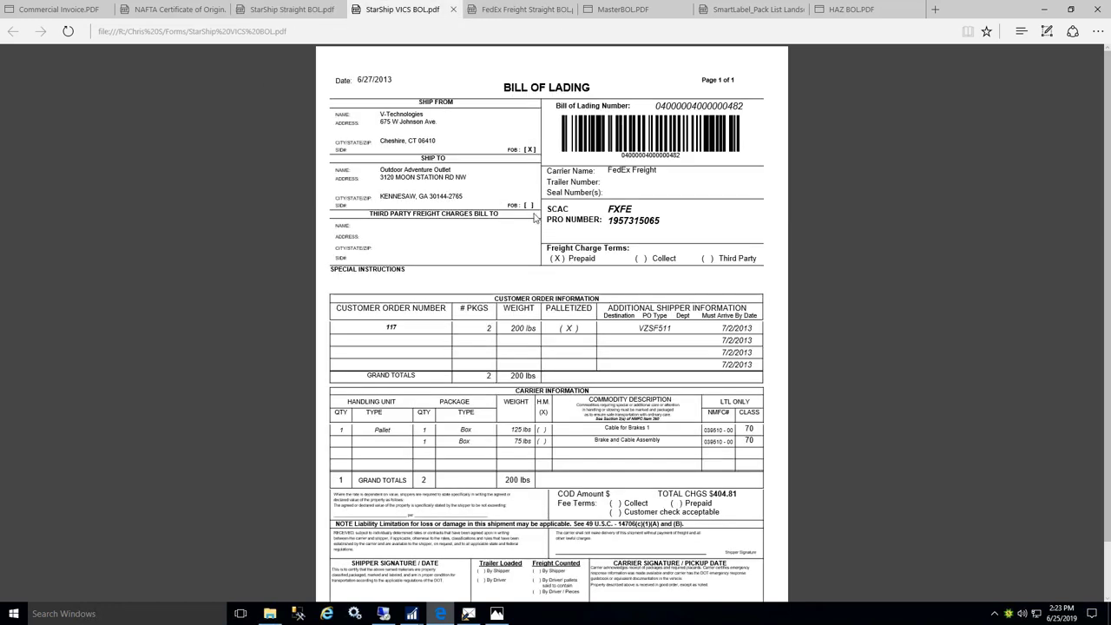
pyautogui.click(842, 11)
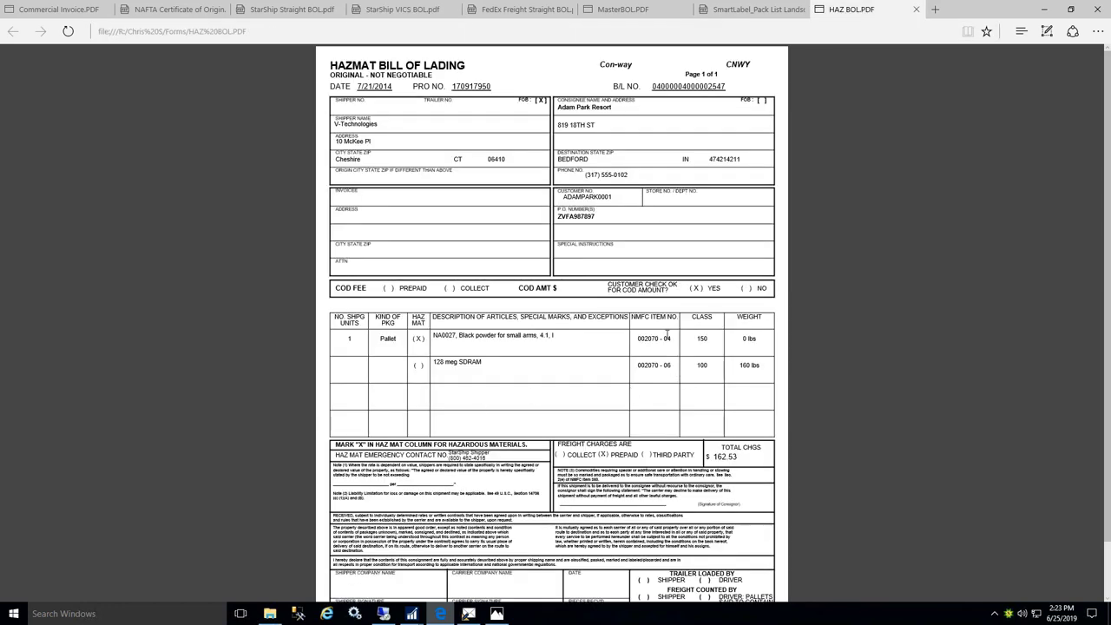
# - Review the master bill of lading, commercial invoice and NAFTA certificate of origin, and minimize the sample forms
pyautogui.click(628, 13)
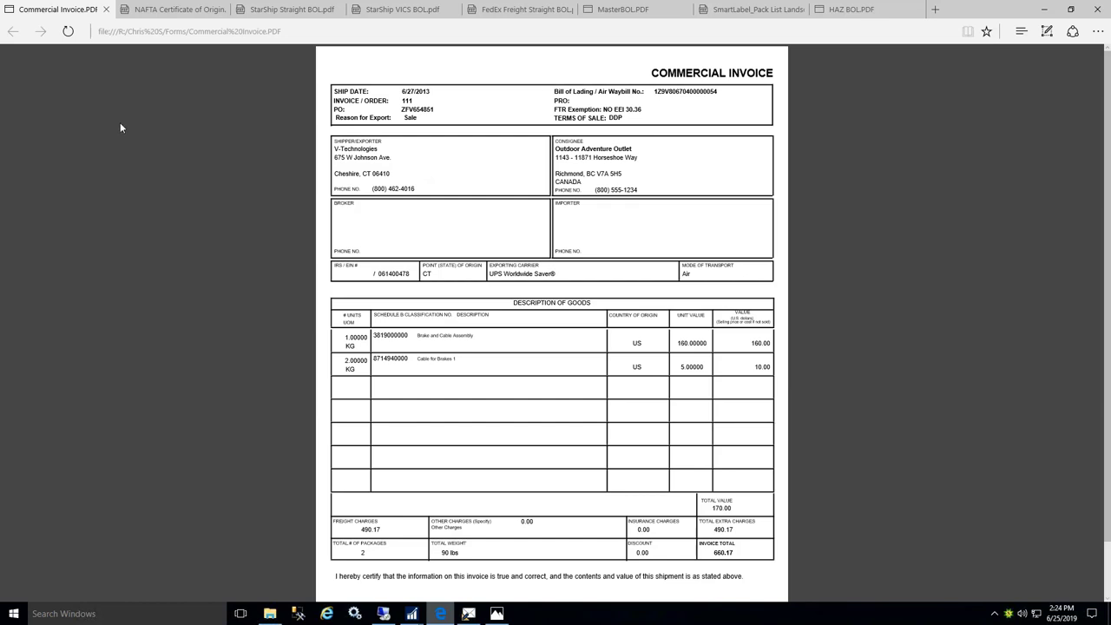
pyautogui.click(165, 10)
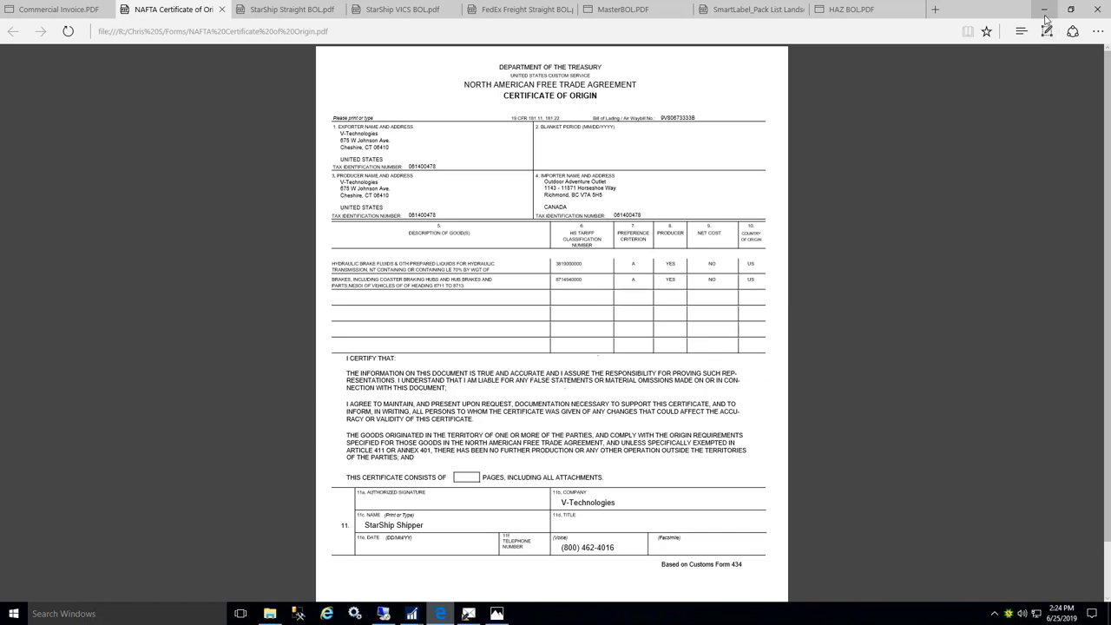
pyautogui.click(1044, 10)
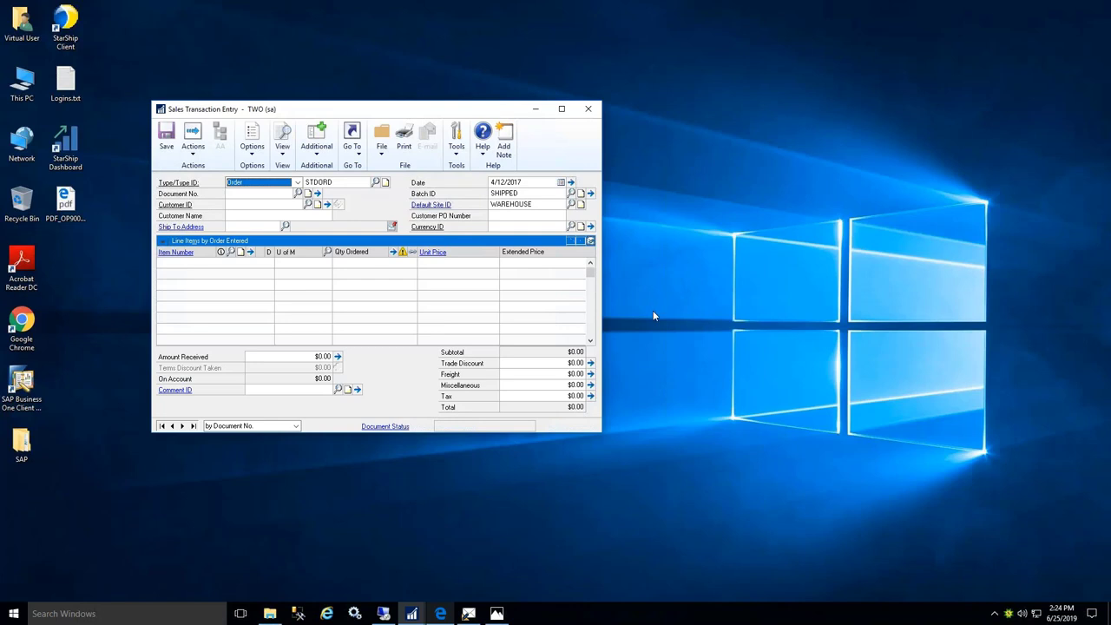
# - Switch to the eNotify Template Designer and review the shipment fields that can be added to the parcel ship notification
pyautogui.click(468, 613)
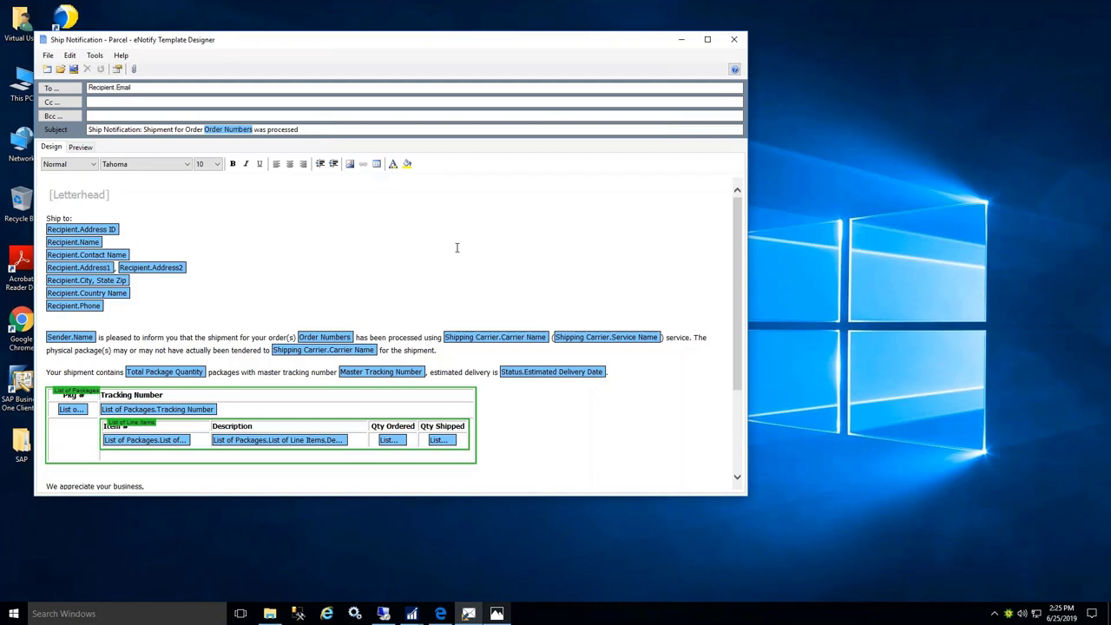
pyautogui.rightClick(456, 248)
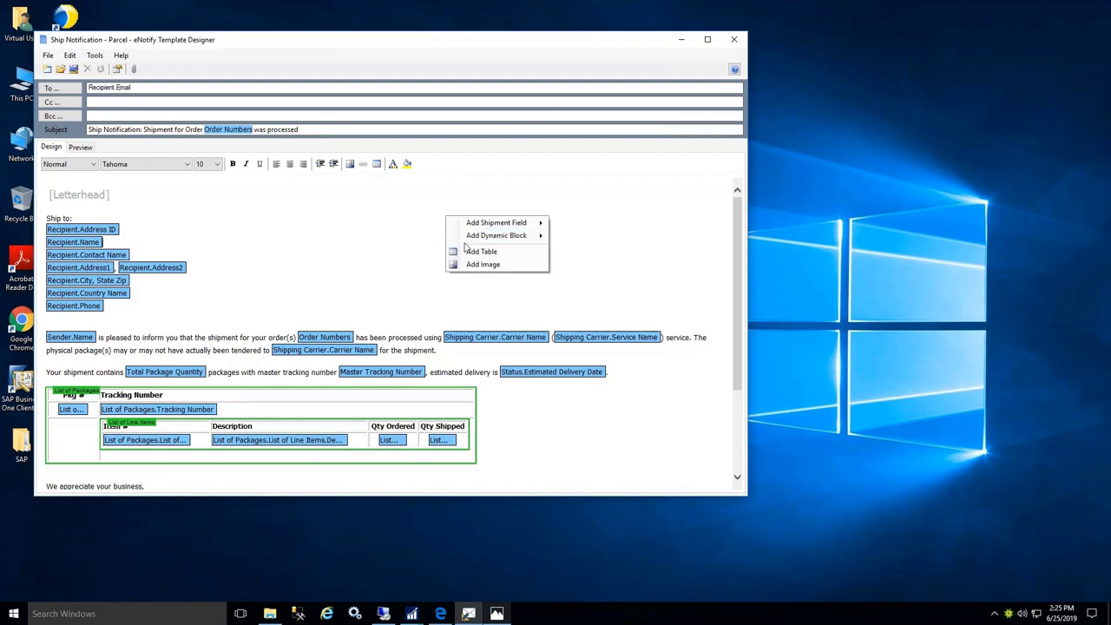
pyautogui.moveTo(476, 228)
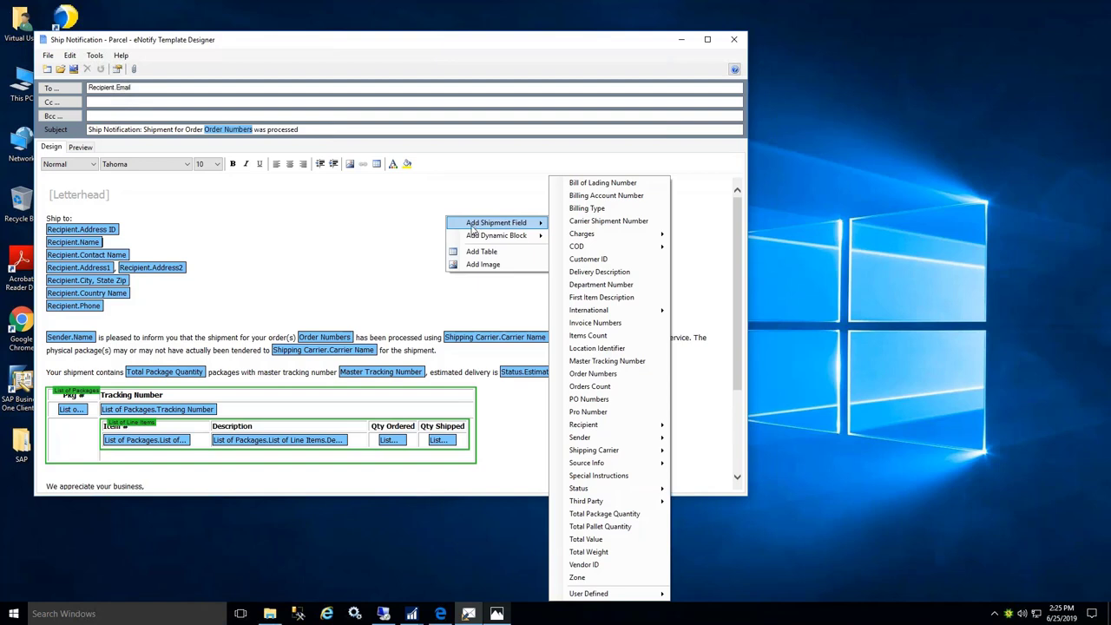
pyautogui.click(337, 236)
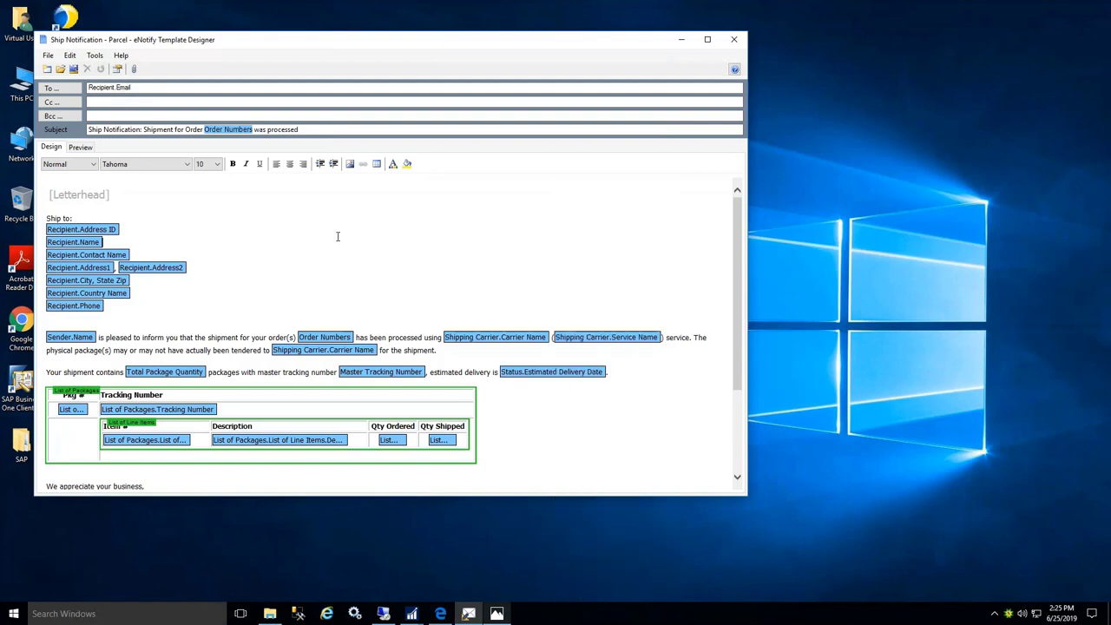
# - Start a new attachment with shipment data as its source mode and review the documents available as its source
pyautogui.click(133, 69)
pyautogui.click(332, 244)
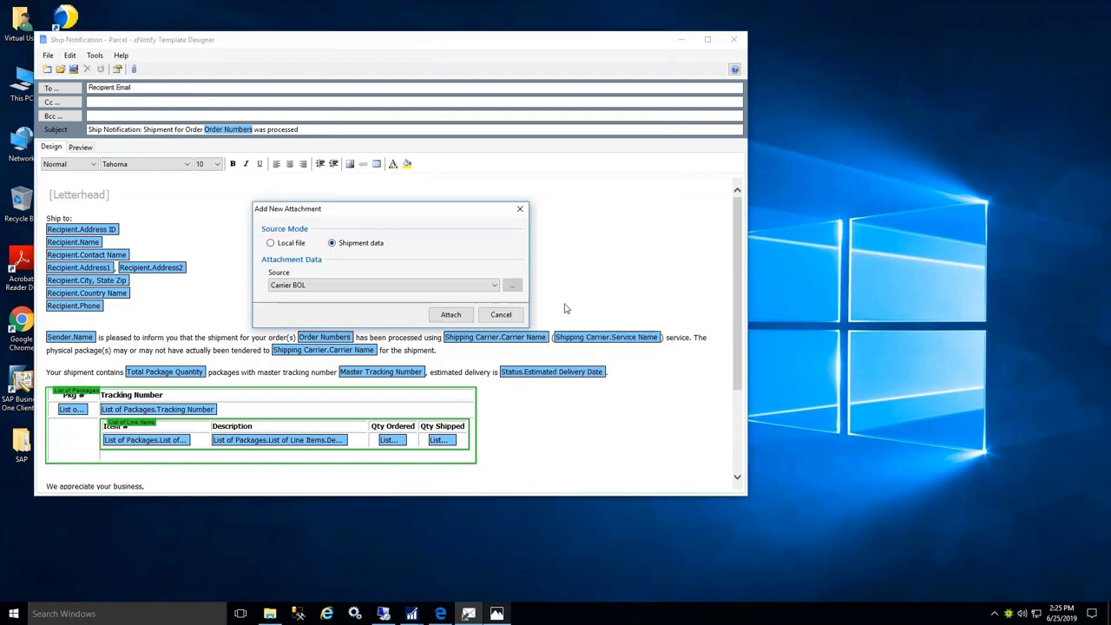
pyautogui.click(494, 287)
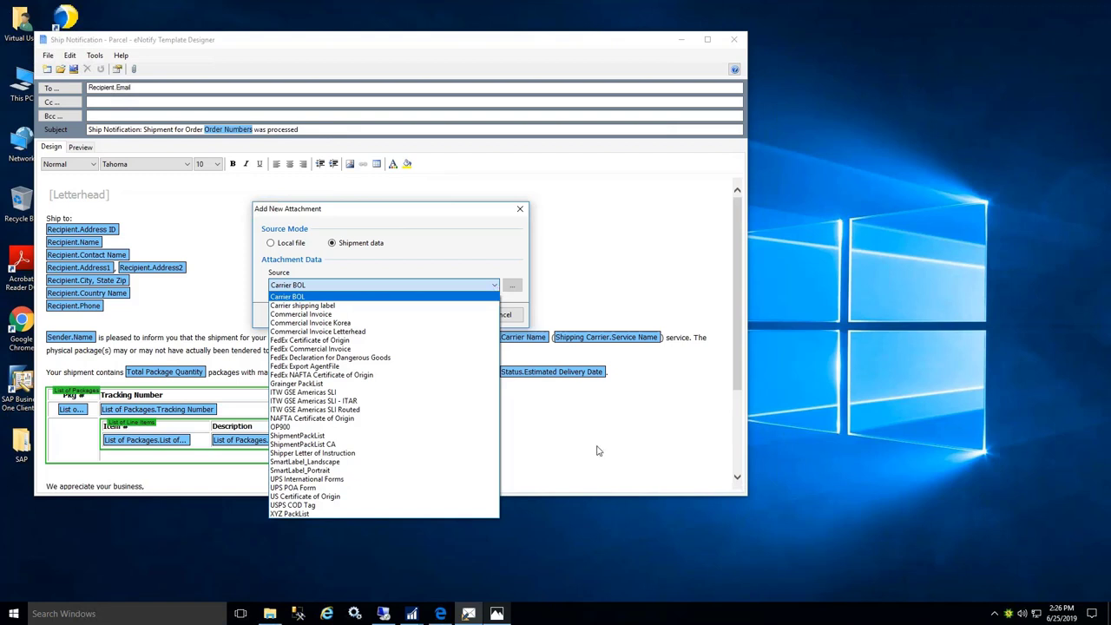
# - Switch to the StarShip dashboard and review the tables and charts that can be added, the customer location map and shipment history
pyautogui.click(379, 620)
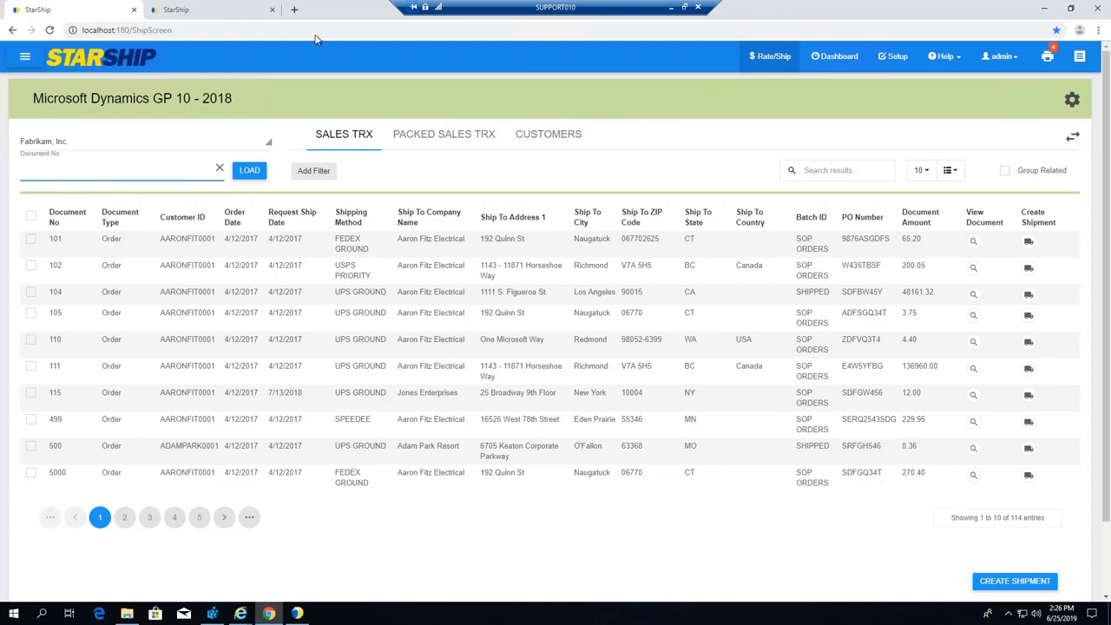
pyautogui.click(222, 12)
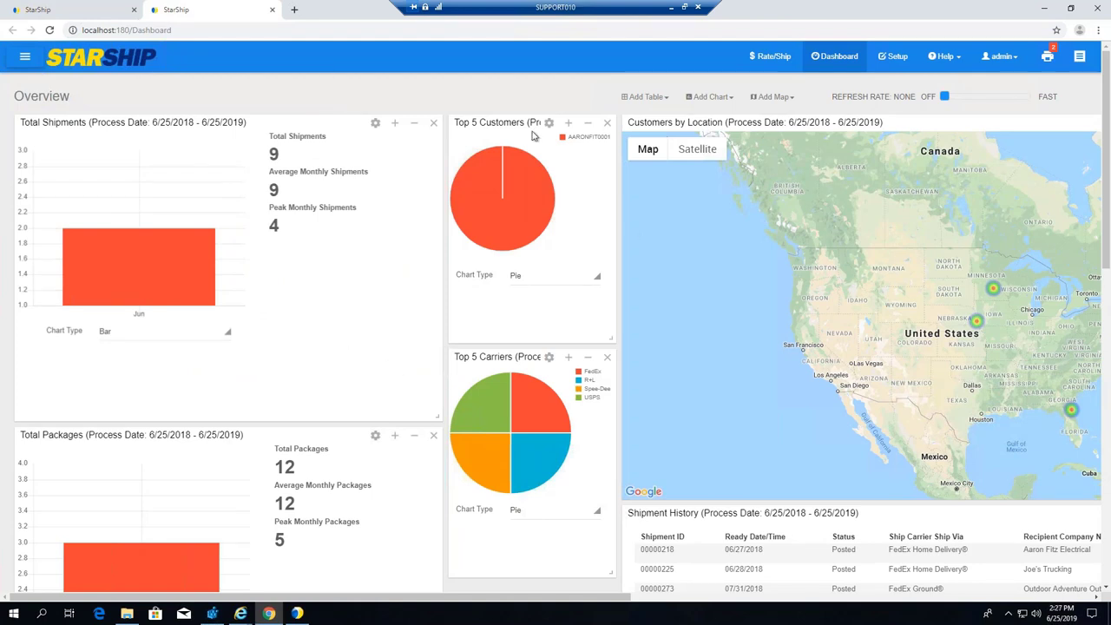
pyautogui.click(672, 98)
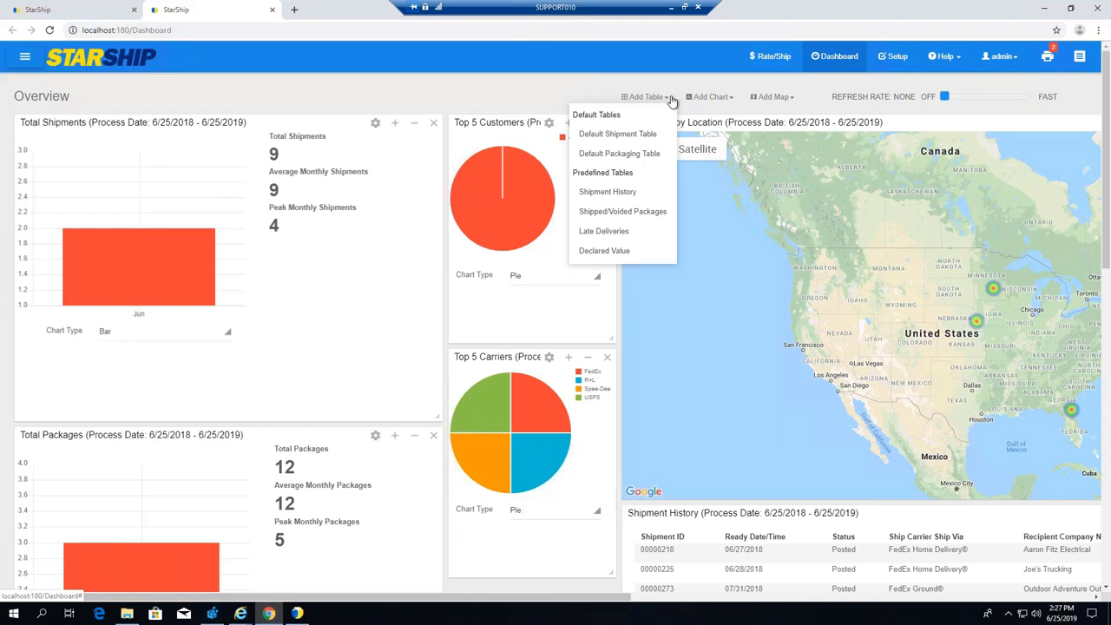
pyautogui.click(733, 100)
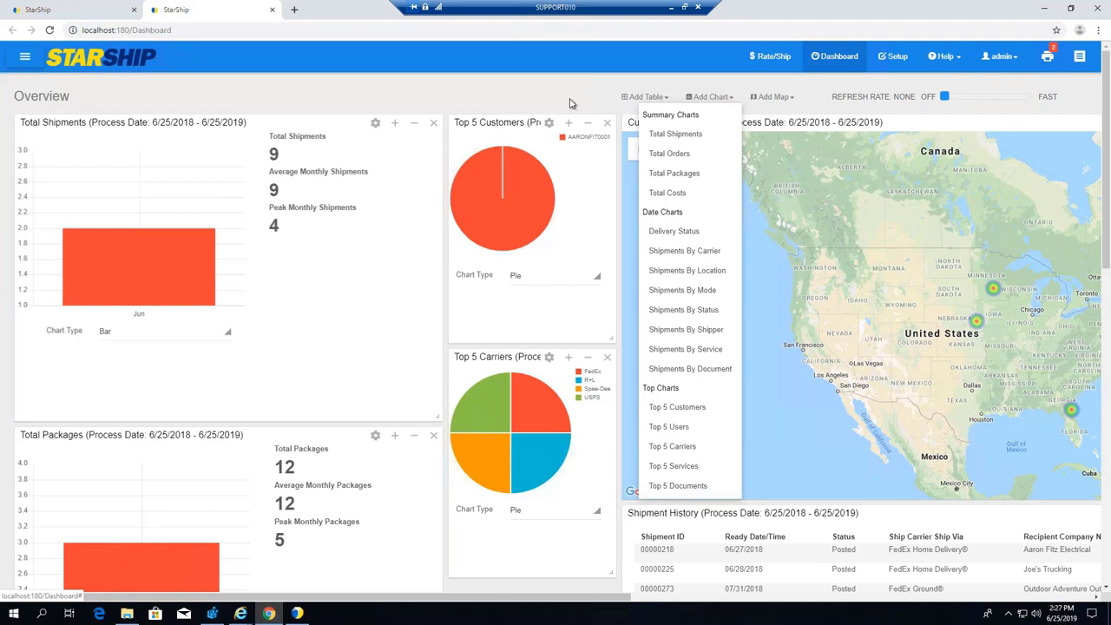
pyautogui.click(558, 94)
pyautogui.moveTo(617, 600); pyautogui.dragTo(887, 623)
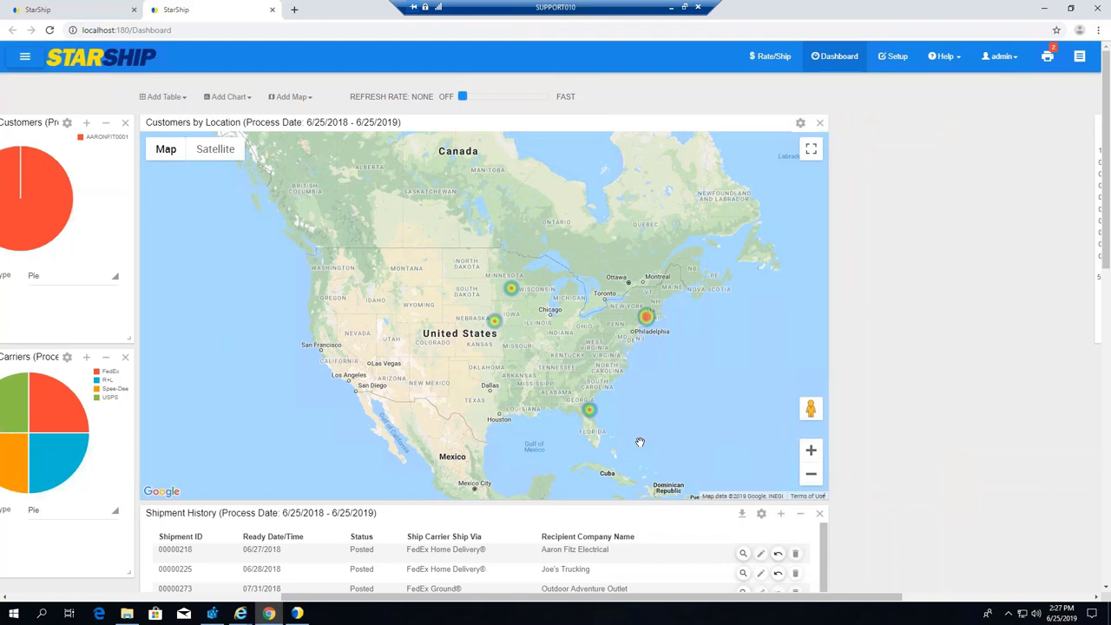
pyautogui.moveTo(551, 603); pyautogui.dragTo(371, 592)
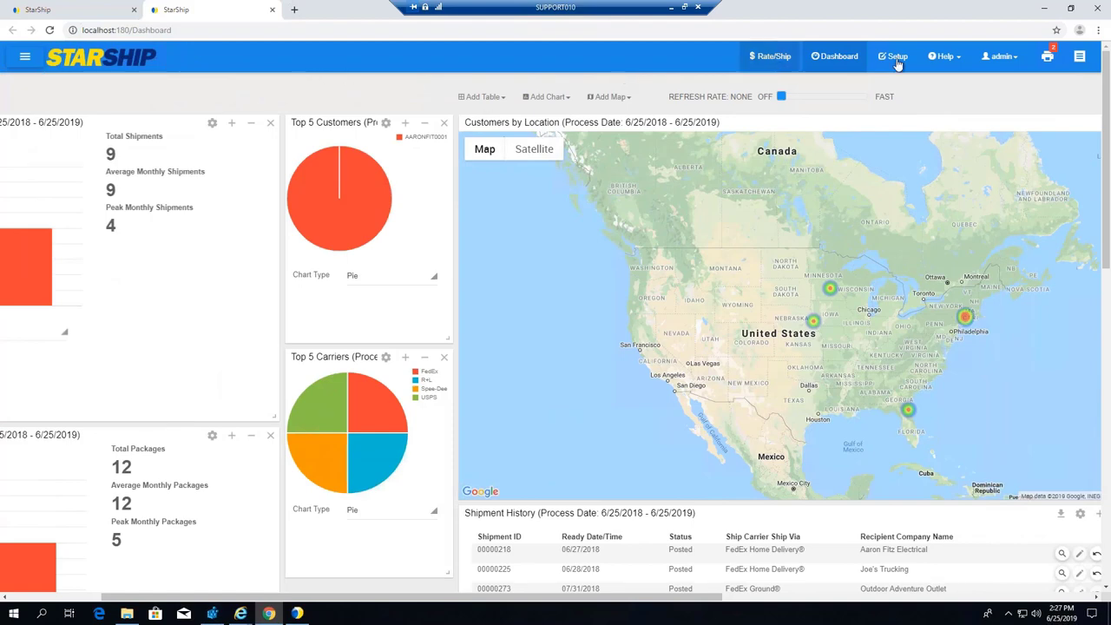
# - Open the StarShip setup, browse the available carrier interfaces, and review the UPS interface's main configuration and accounts
pyautogui.click(770, 56)
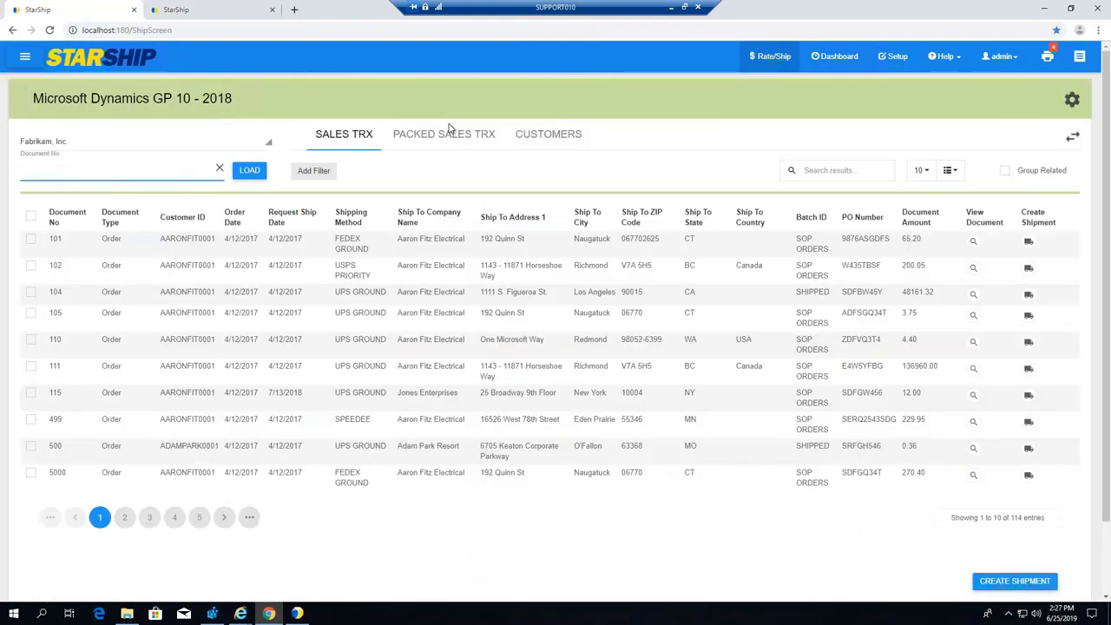
pyautogui.click(894, 57)
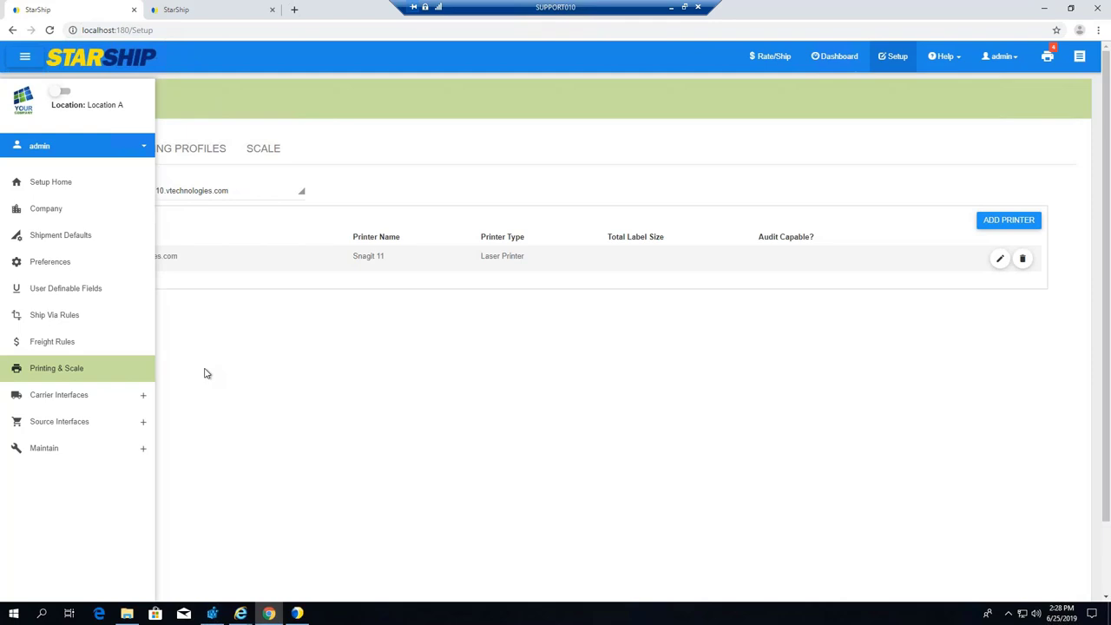
pyautogui.click(146, 401)
pyautogui.scroll(-1, 117, 465)
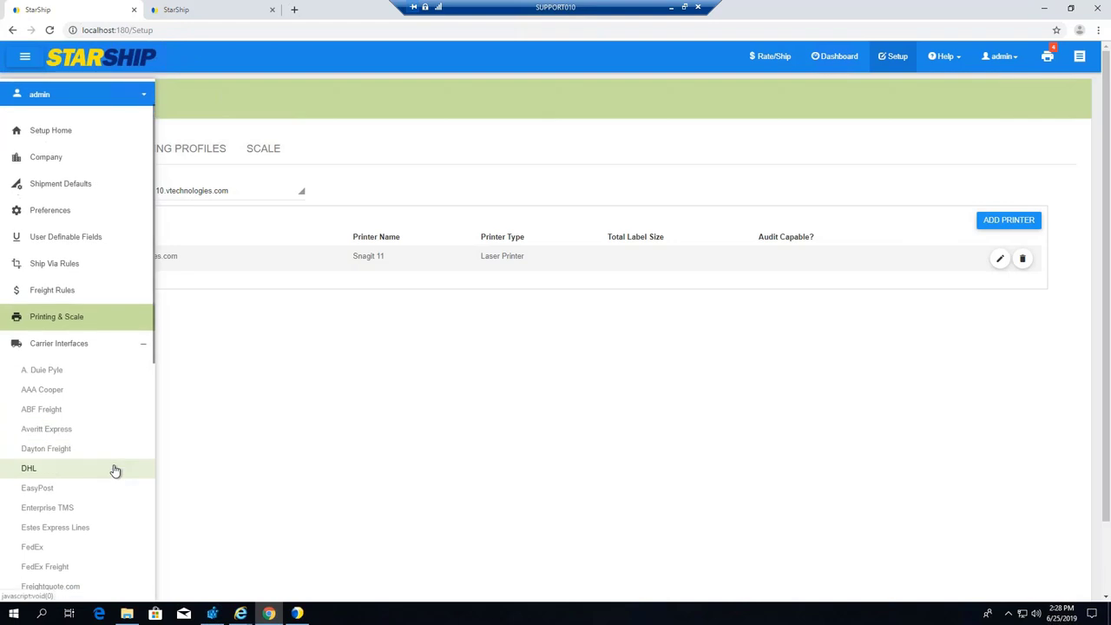
pyautogui.scroll(-4, 115, 470)
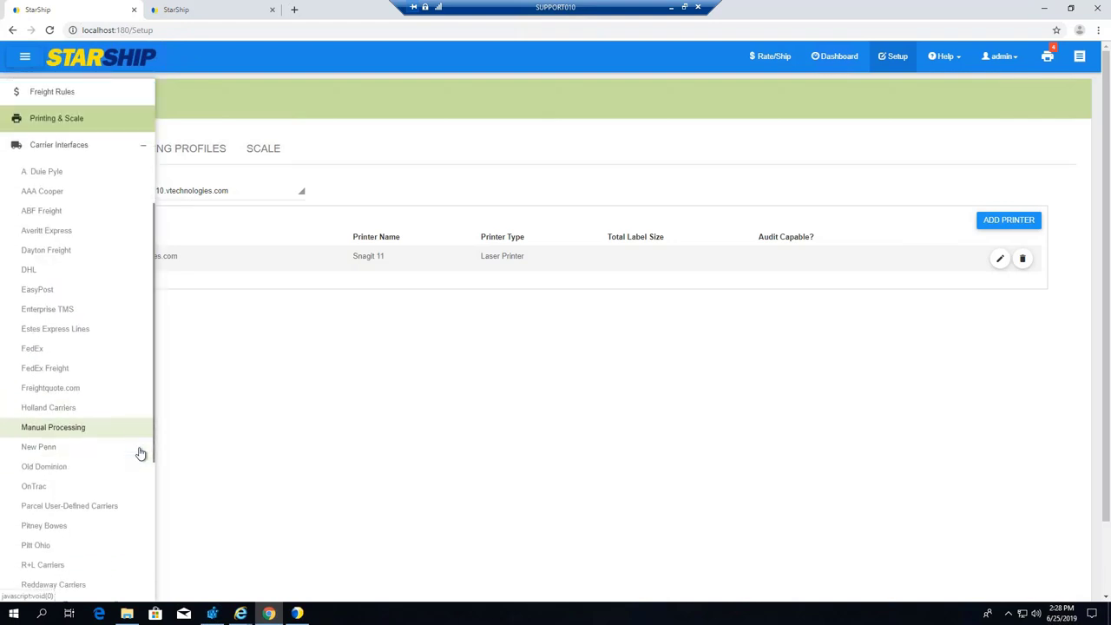
pyautogui.scroll(-4, 139, 454)
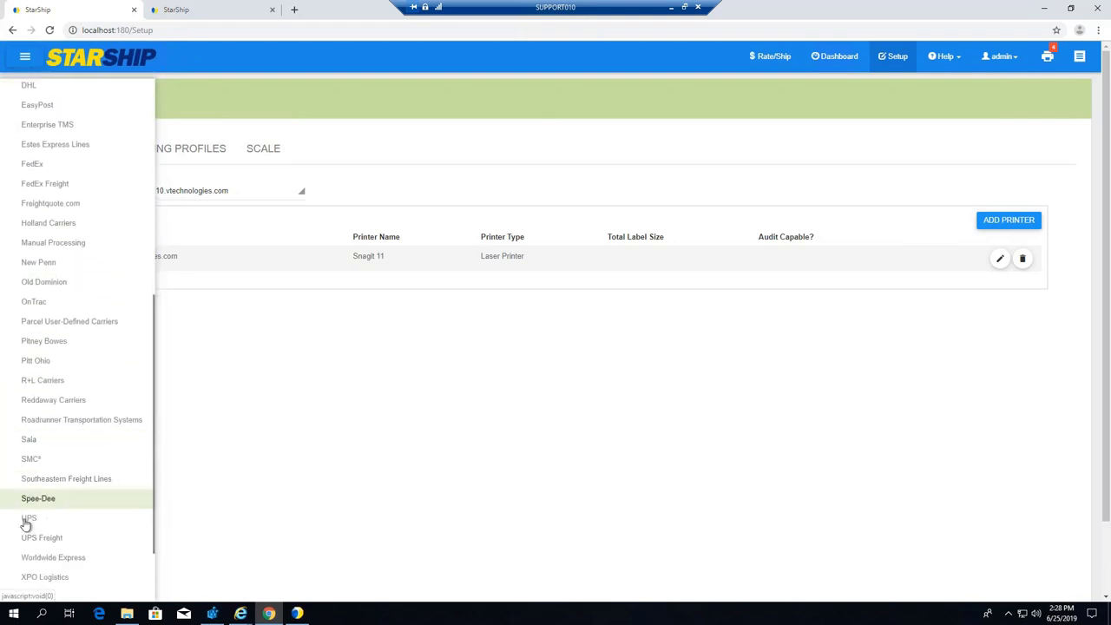
pyautogui.click(27, 521)
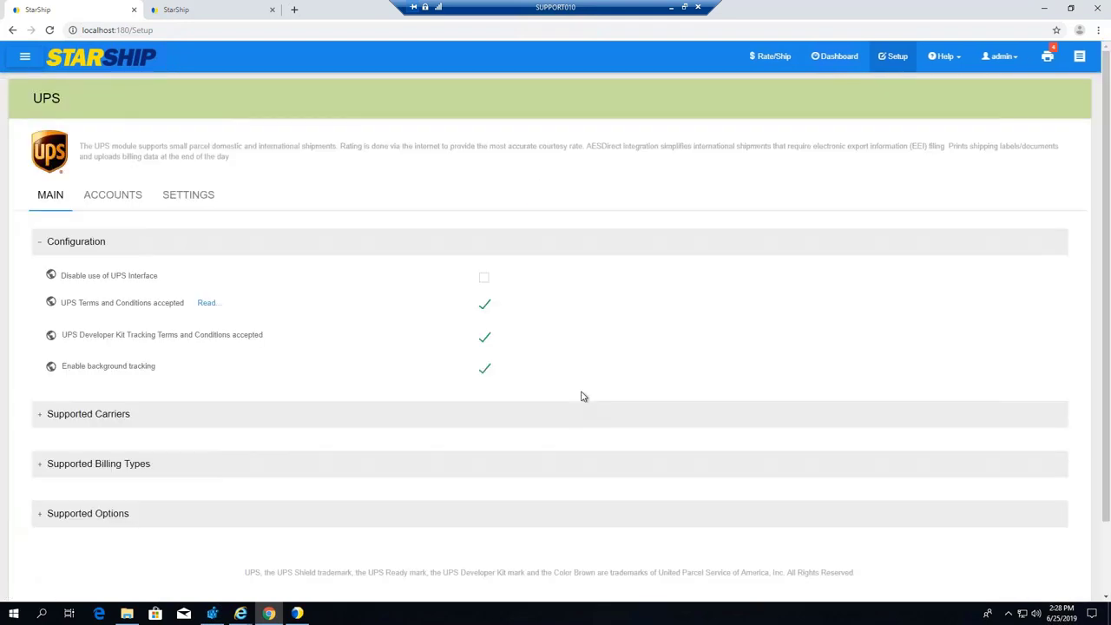
pyautogui.click(119, 203)
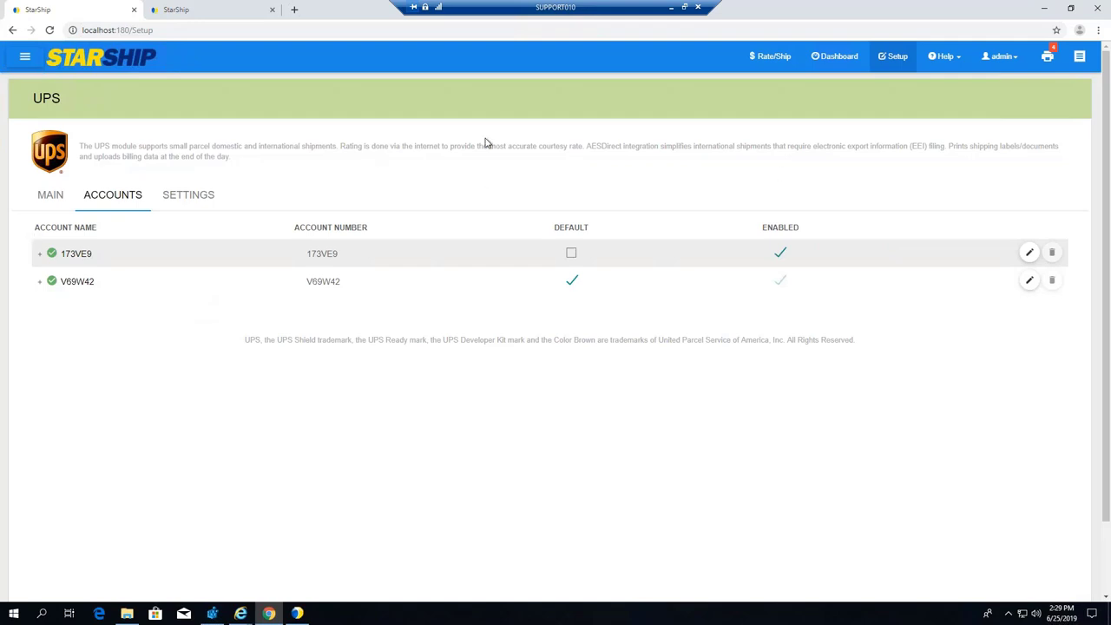
# - Open the Microsoft Dynamics GP 10 - 2018 source interface setup and review its companies and source interfaces
pyautogui.click(899, 57)
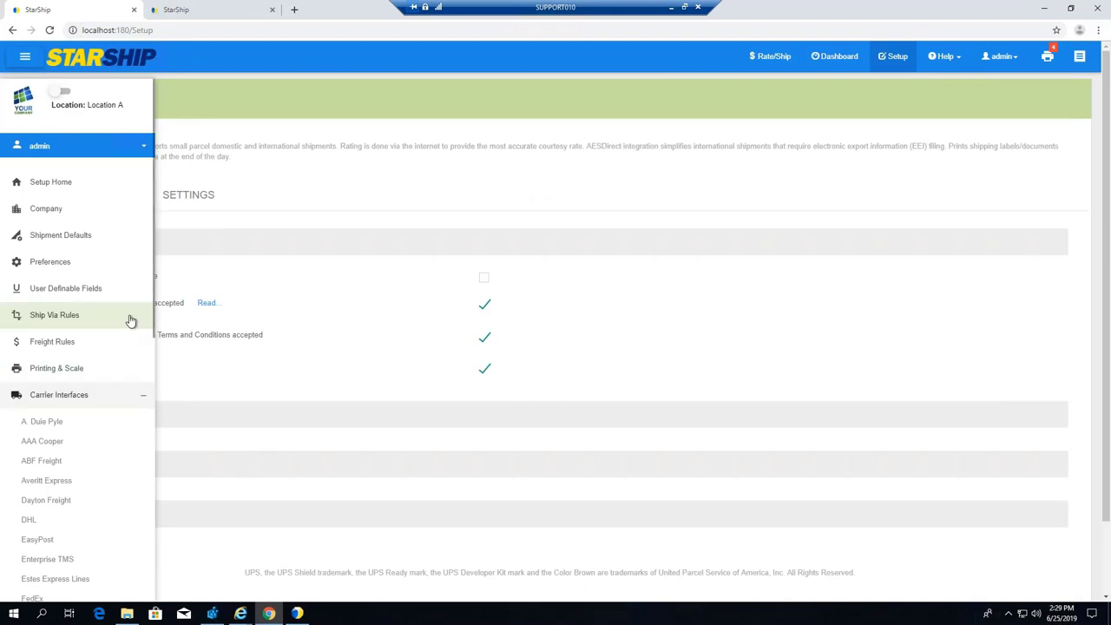
pyautogui.click(123, 399)
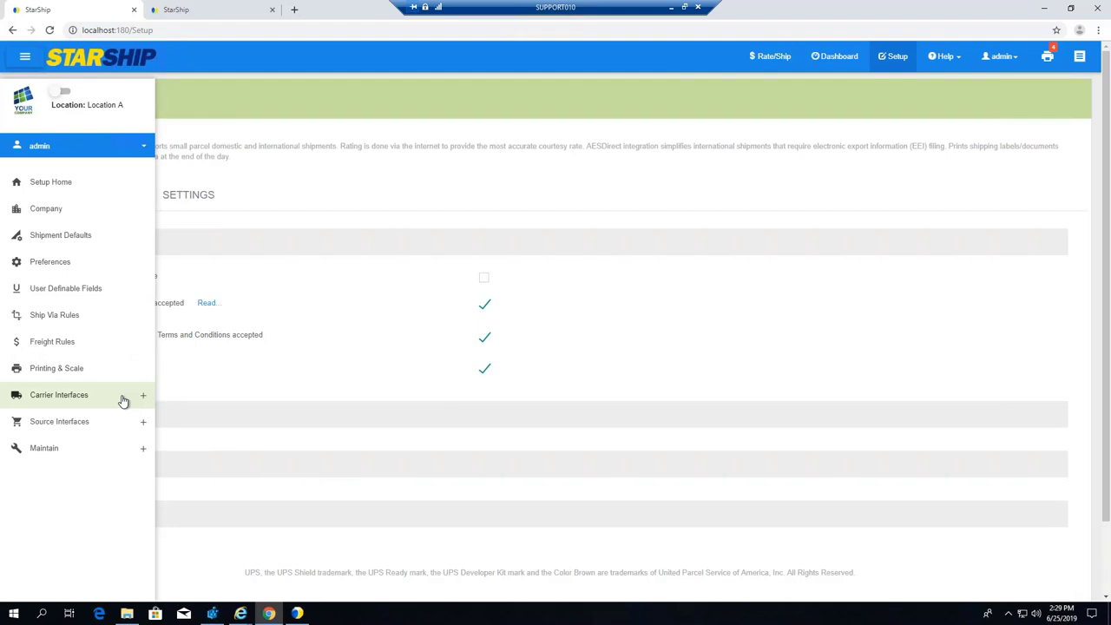
pyautogui.click(114, 424)
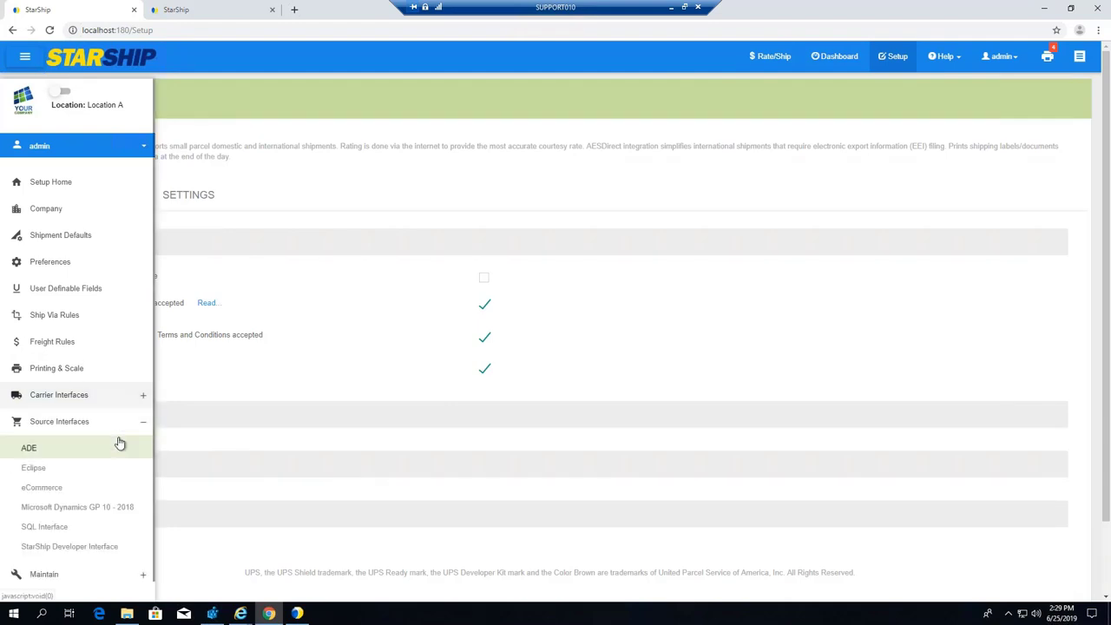
pyautogui.click(69, 493)
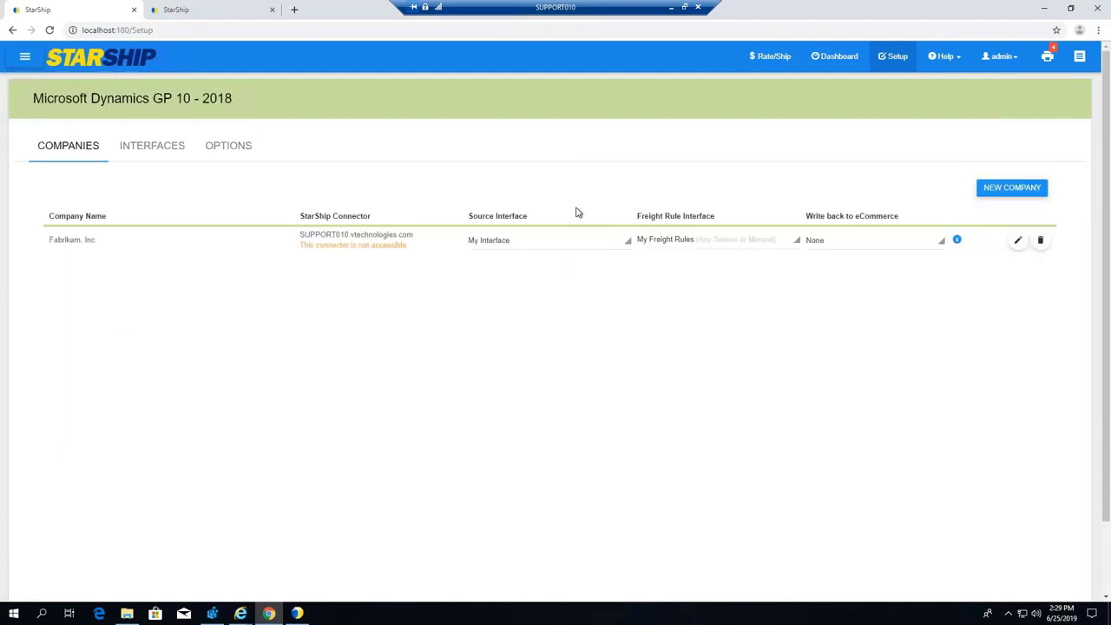
pyautogui.click(175, 154)
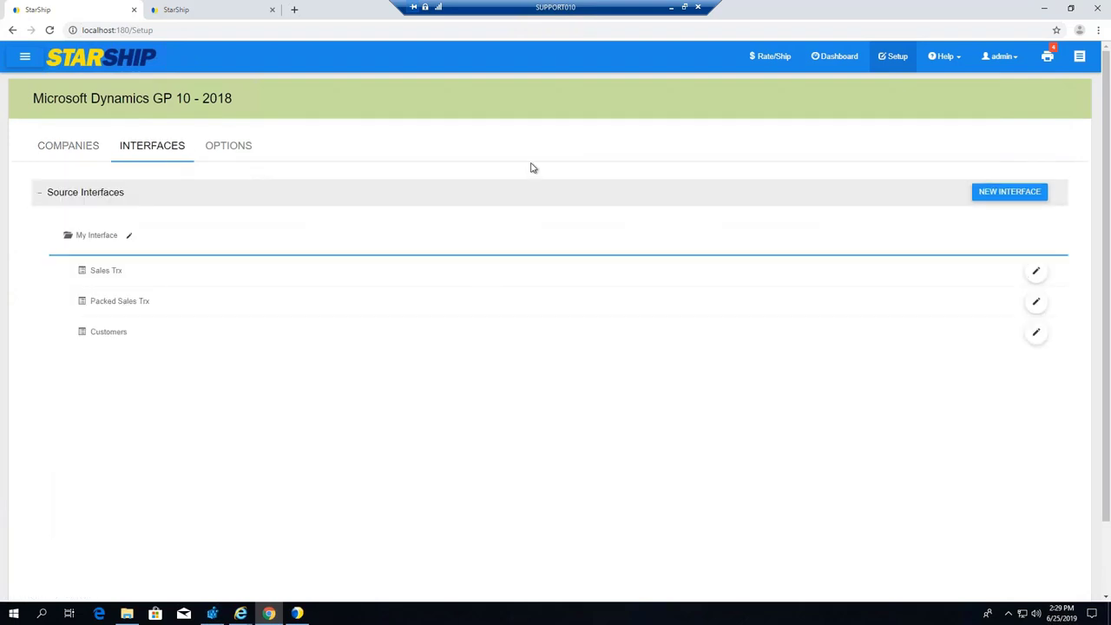
# - Open the Sales Trx document mappings in My Interface and review the Dynamics GP fields available for the recipient's Customer ID
pyautogui.click(1036, 272)
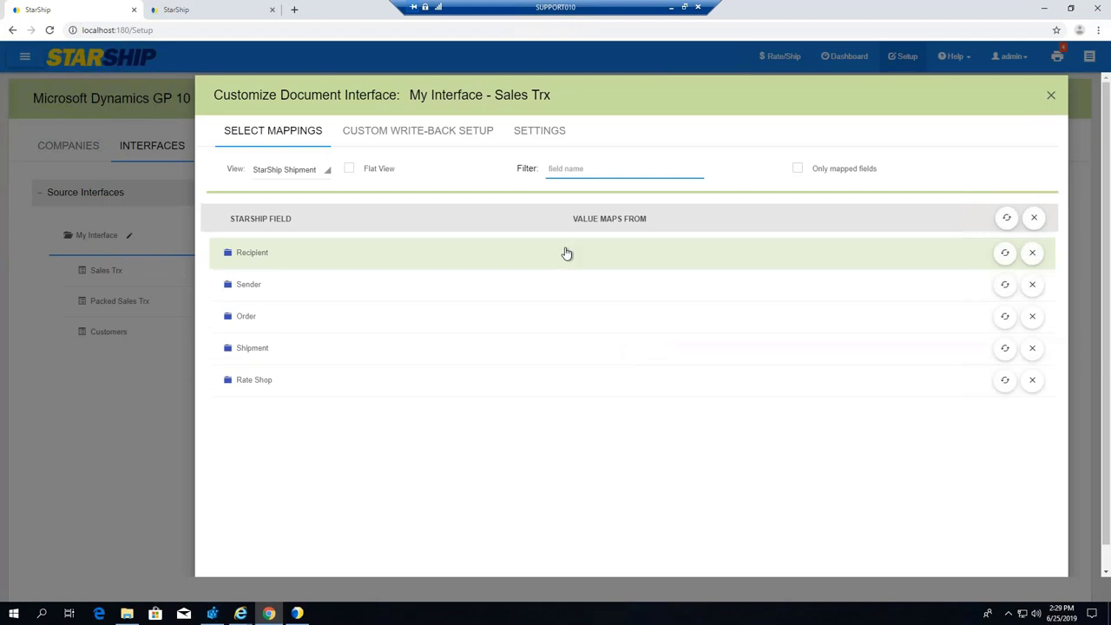
pyautogui.click(257, 258)
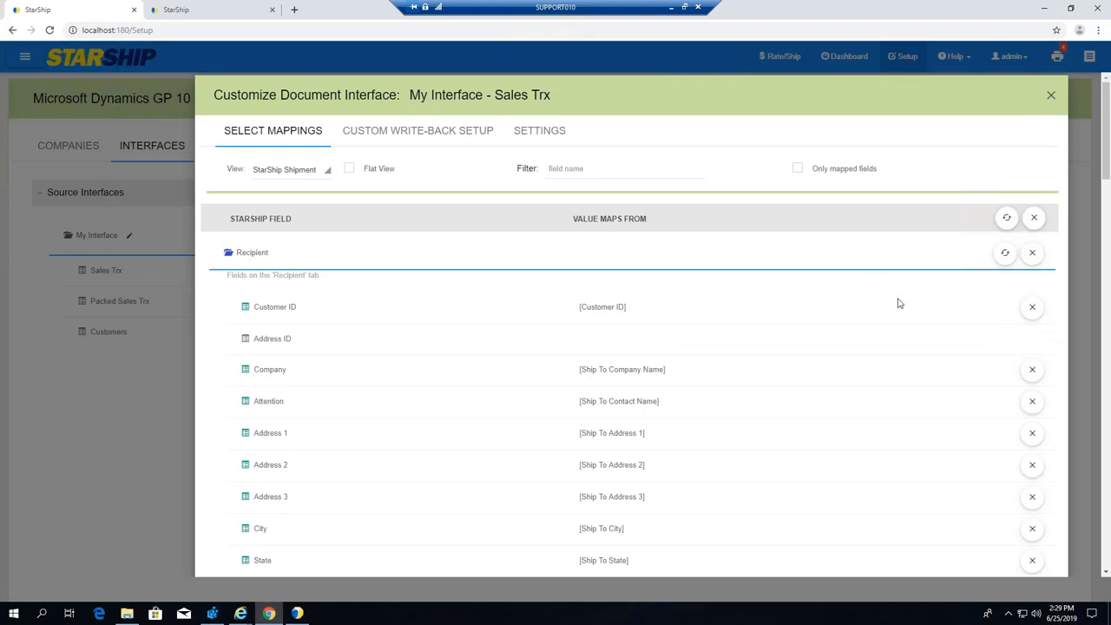
pyautogui.click(651, 310)
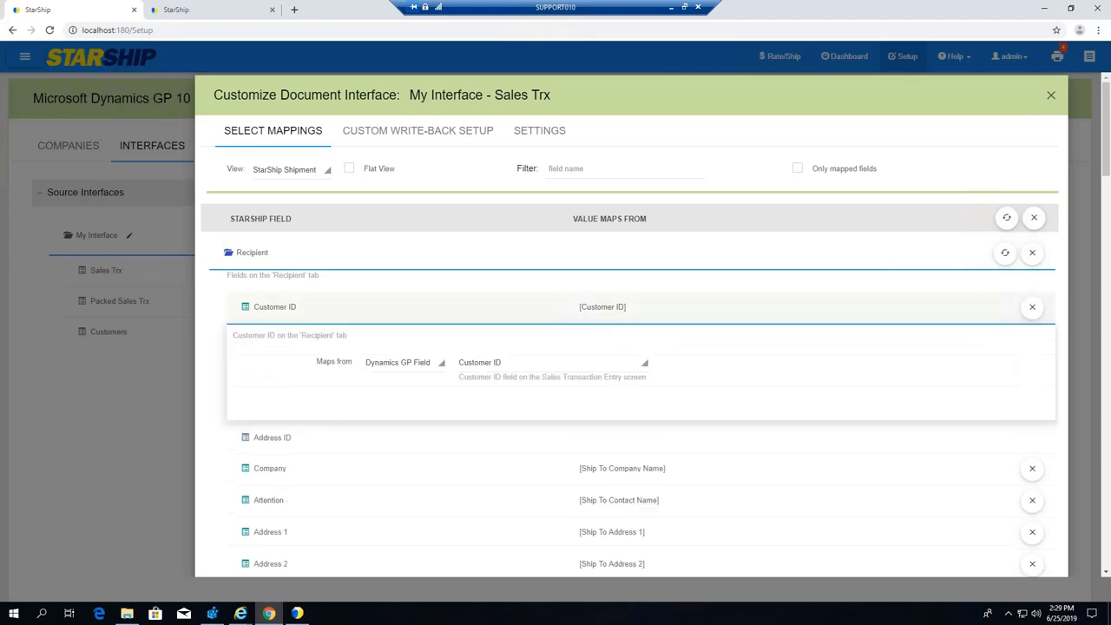
pyautogui.click(645, 372)
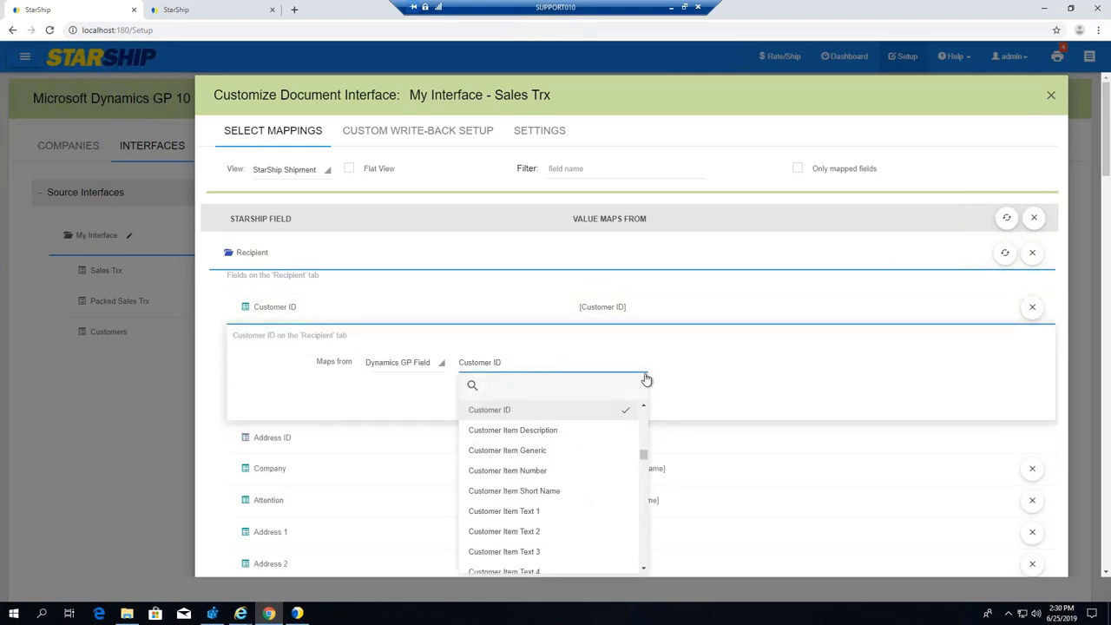
pyautogui.moveTo(645, 454)
pyautogui.mouseDown()
pyautogui.moveTo(643, 423)
pyautogui.moveTo(641, 475)
pyautogui.mouseUp()
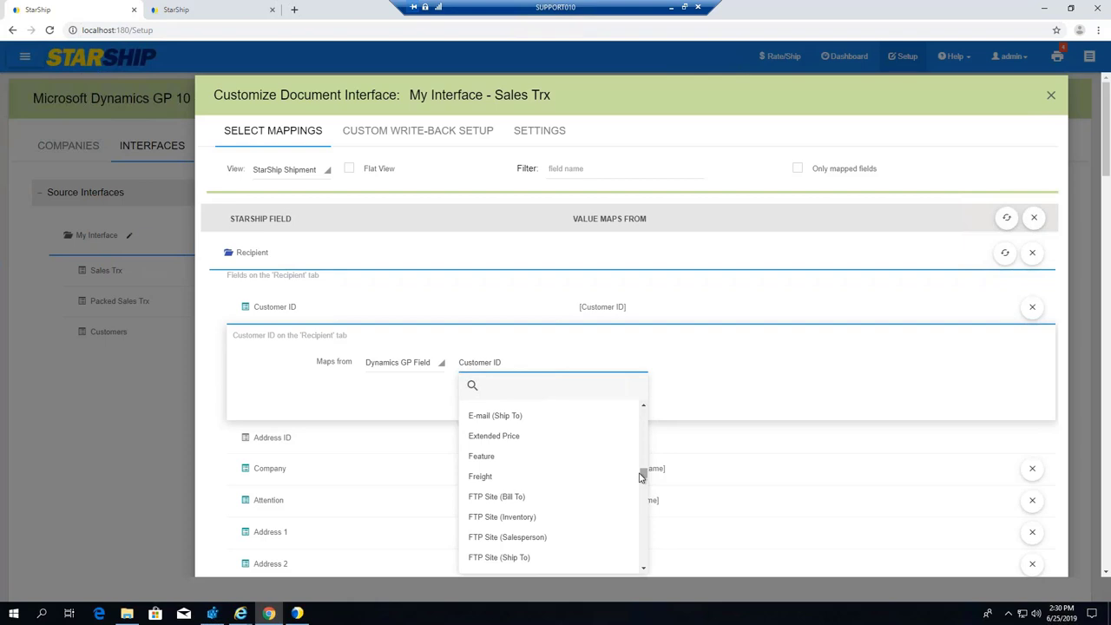
pyautogui.moveTo(641, 476); pyautogui.dragTo(641, 476)
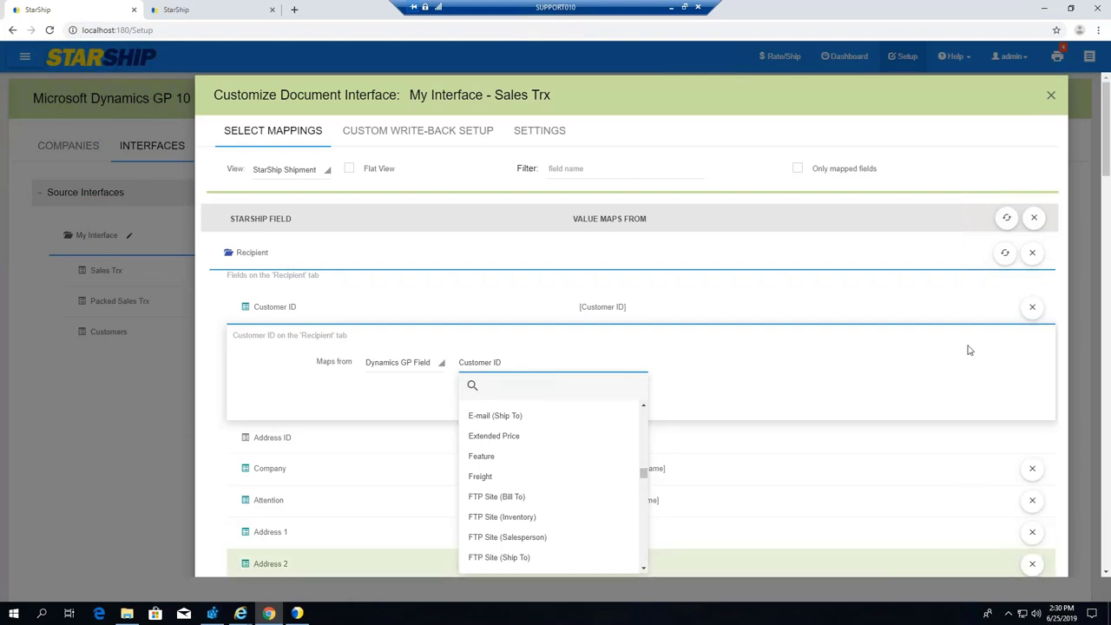